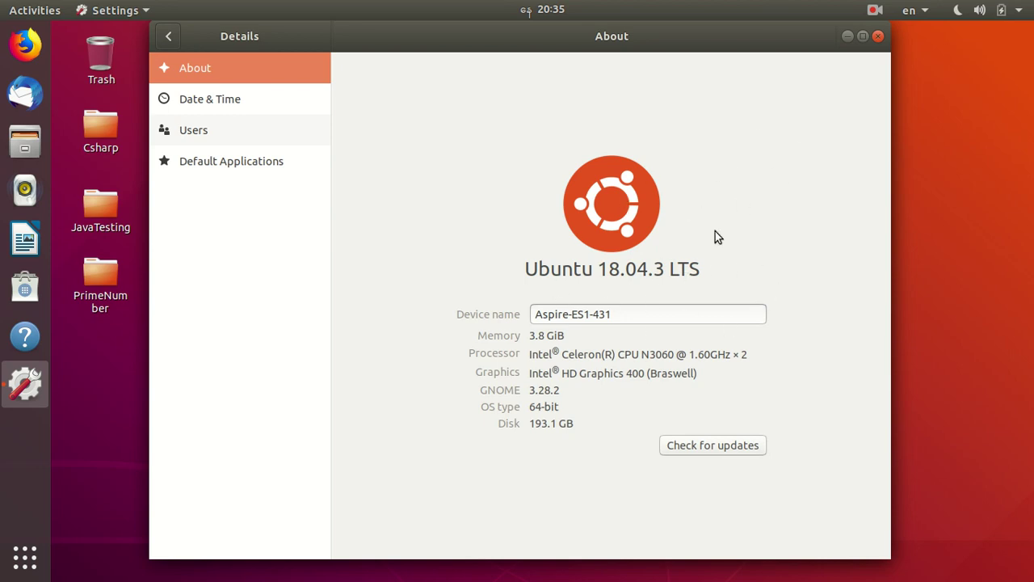
Close the system details window, and view the desktop's calendar and notifications
click(879, 37)
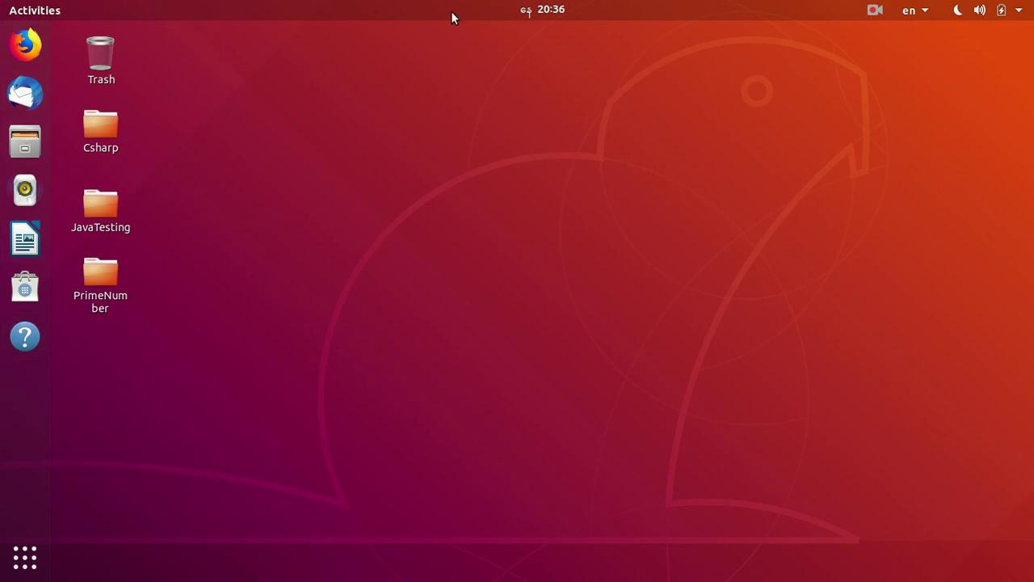
click(540, 11)
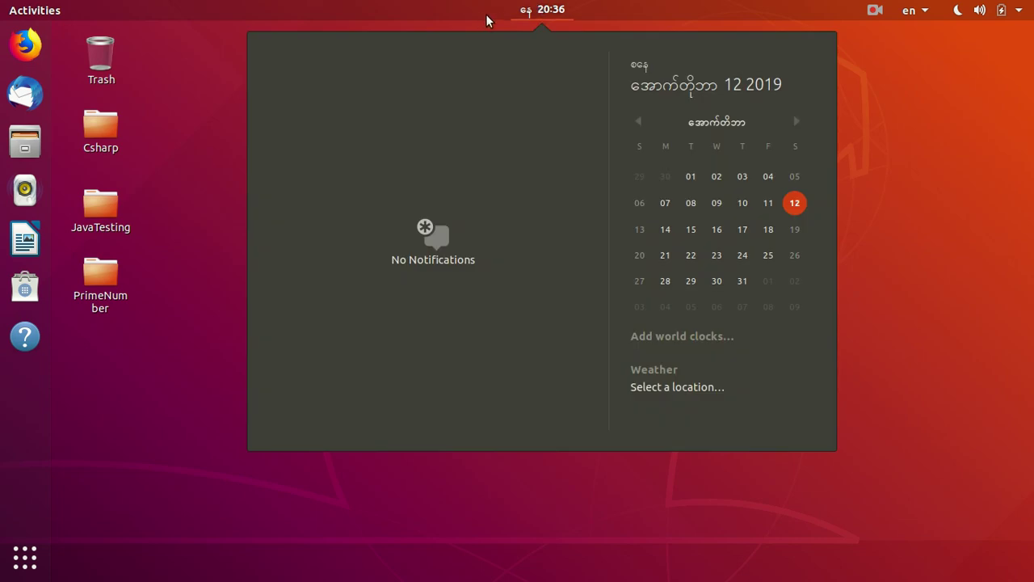
click(211, 115)
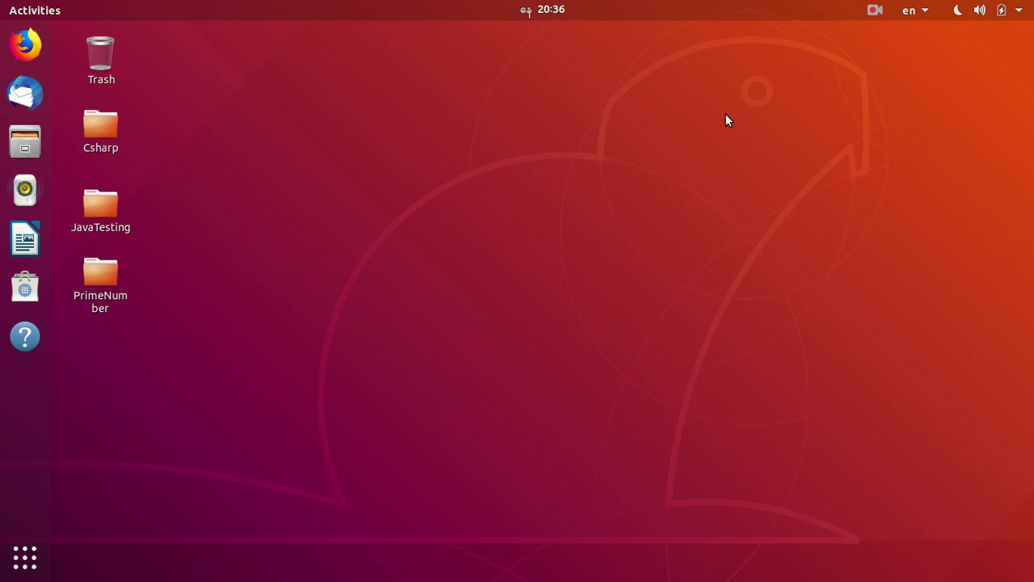
View the available keyboard input languages and the system status controls
click(923, 14)
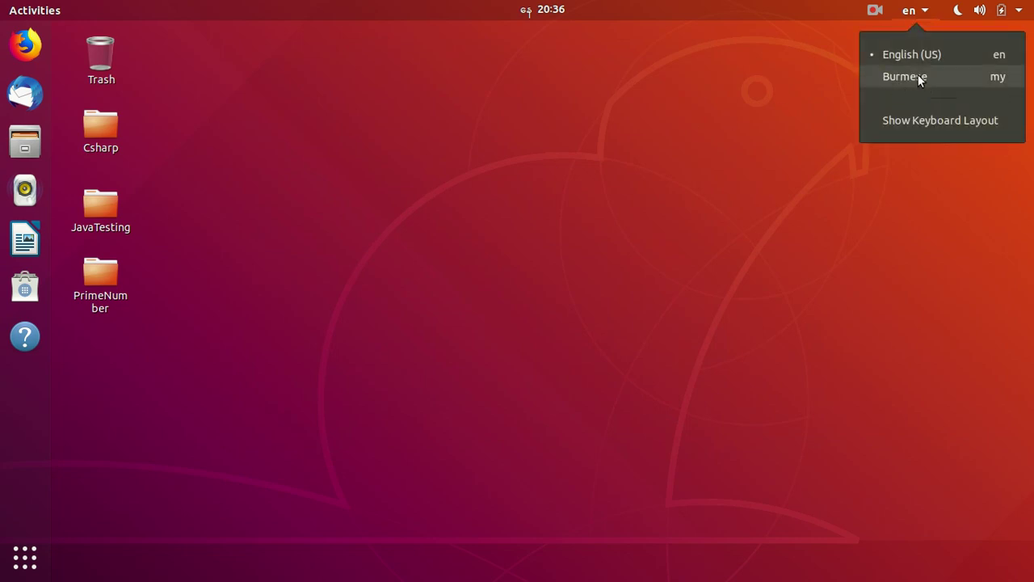
click(962, 13)
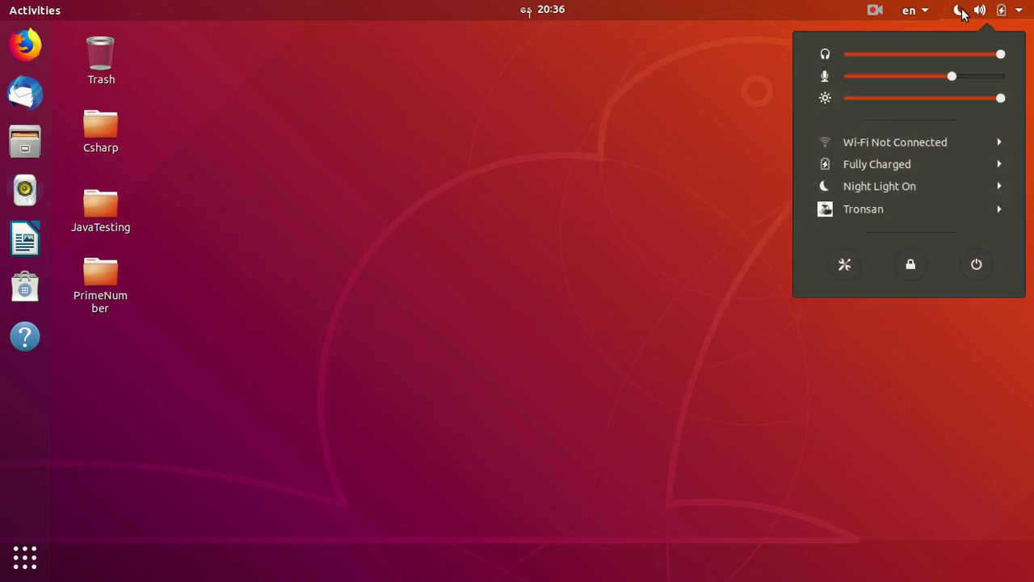
click(956, 14)
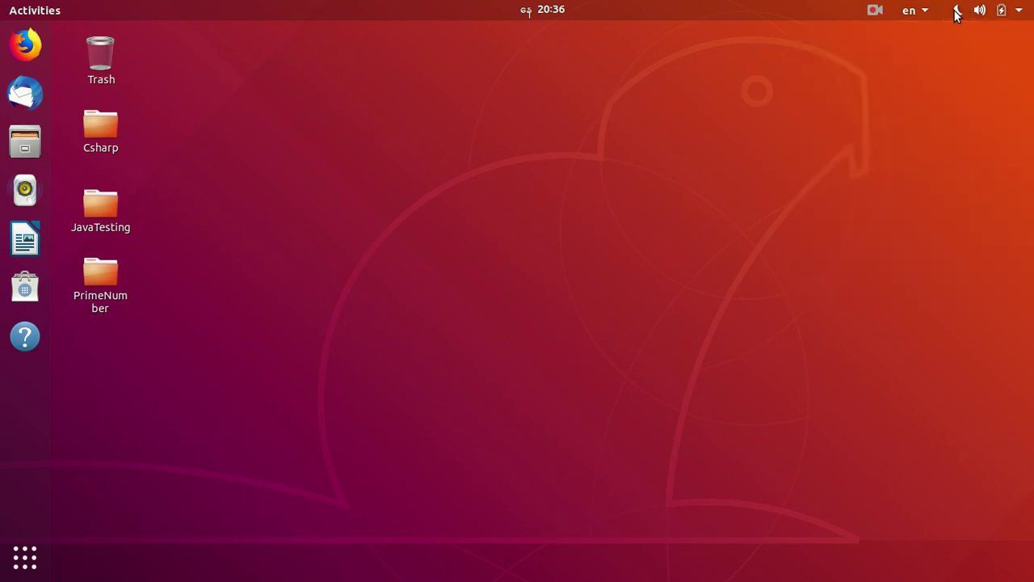
View the account options among the system controls, and bring up the Power Off dialog and cancel it
click(1019, 13)
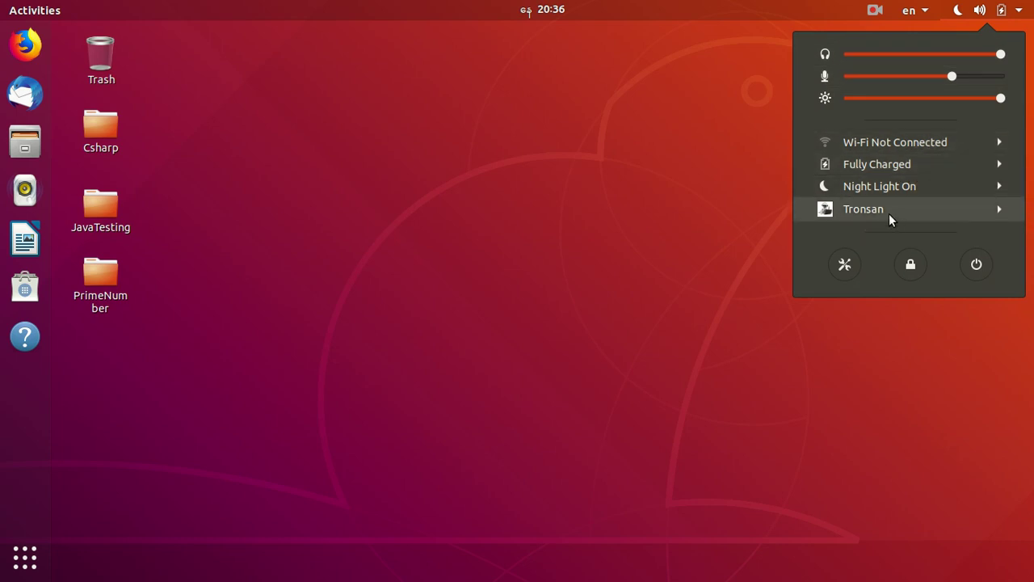
click(925, 209)
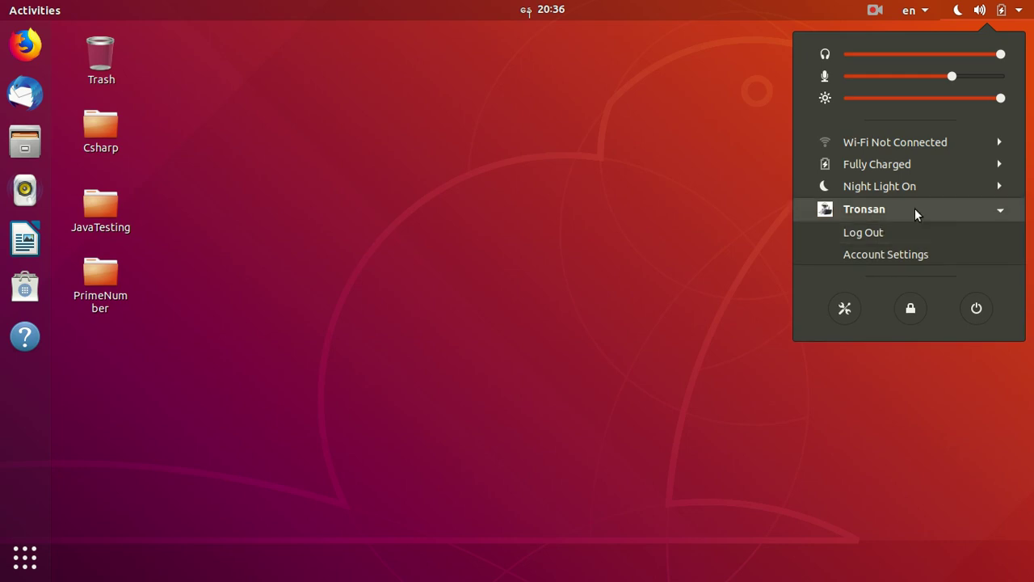
click(918, 208)
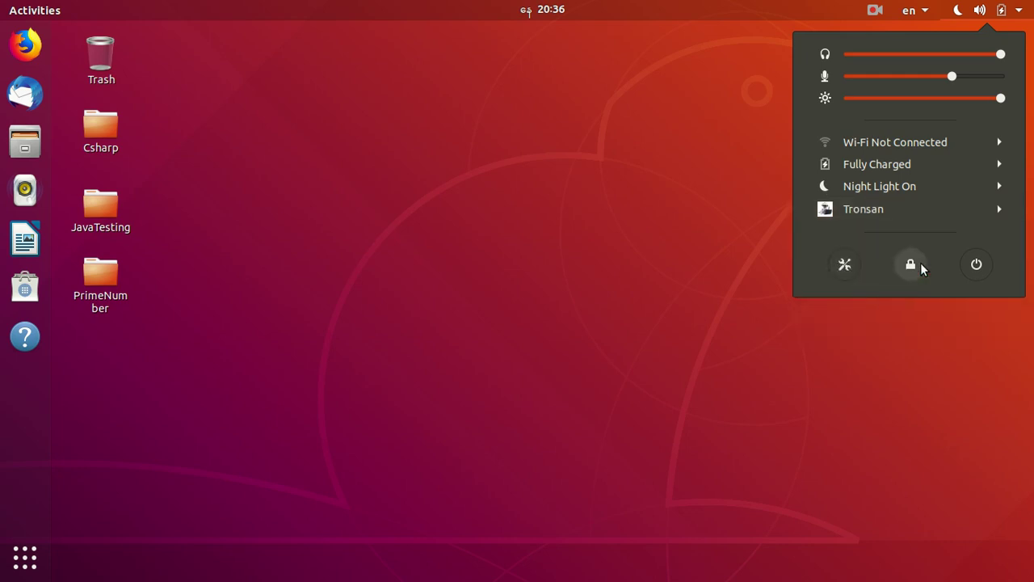
click(976, 265)
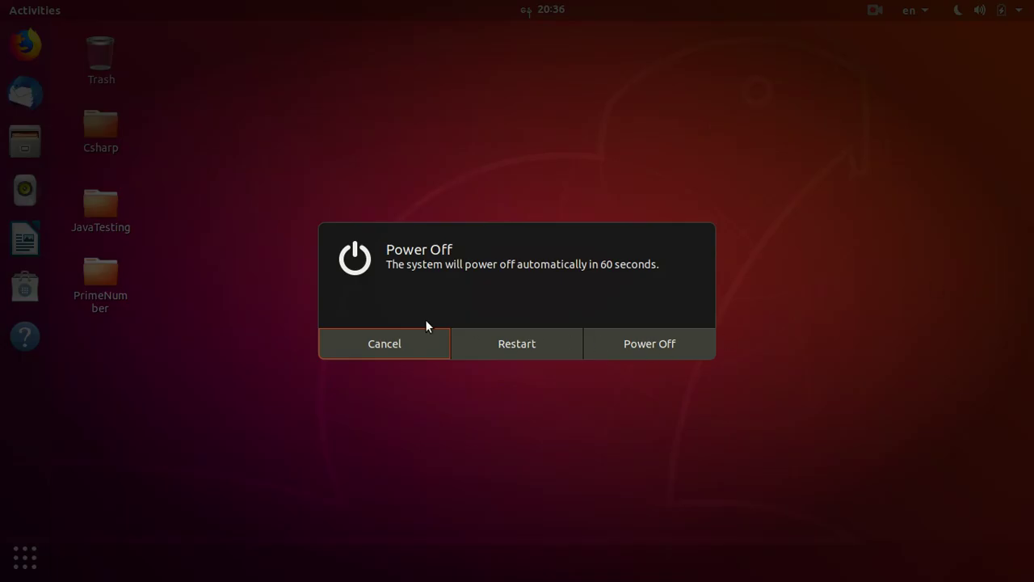
click(387, 346)
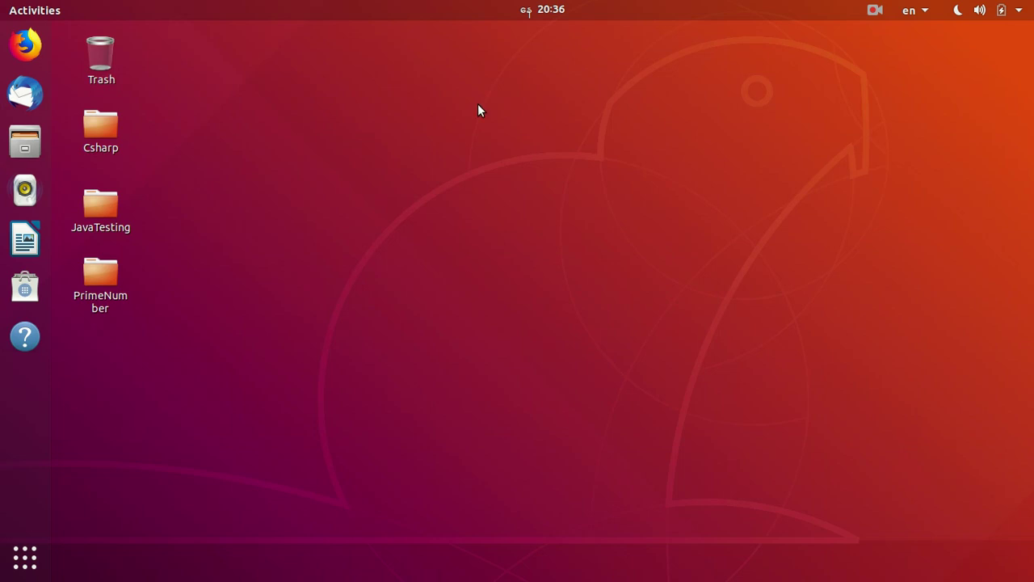
Browse the pages of the full application overview and try out its search field
click(35, 557)
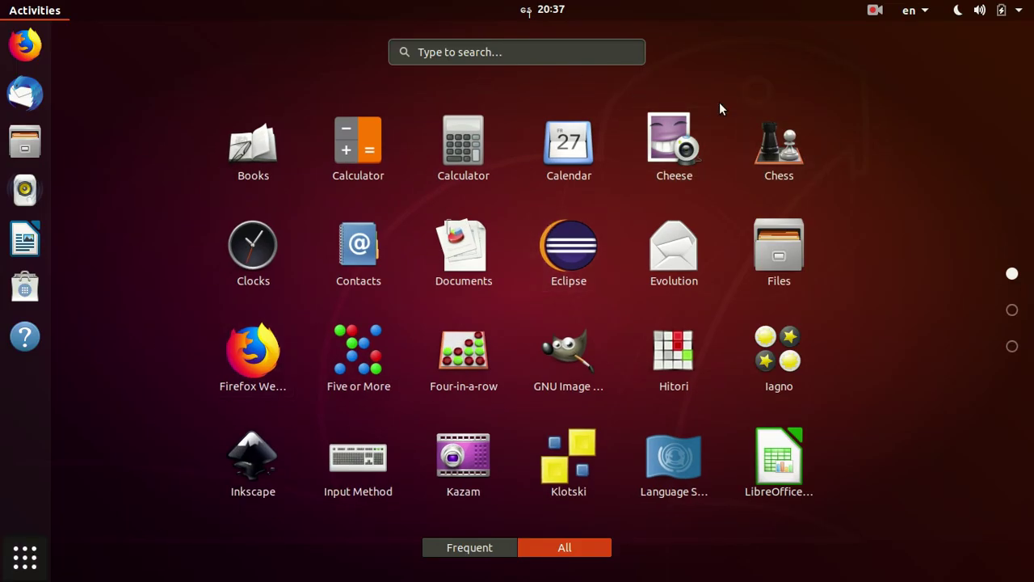
click(1009, 321)
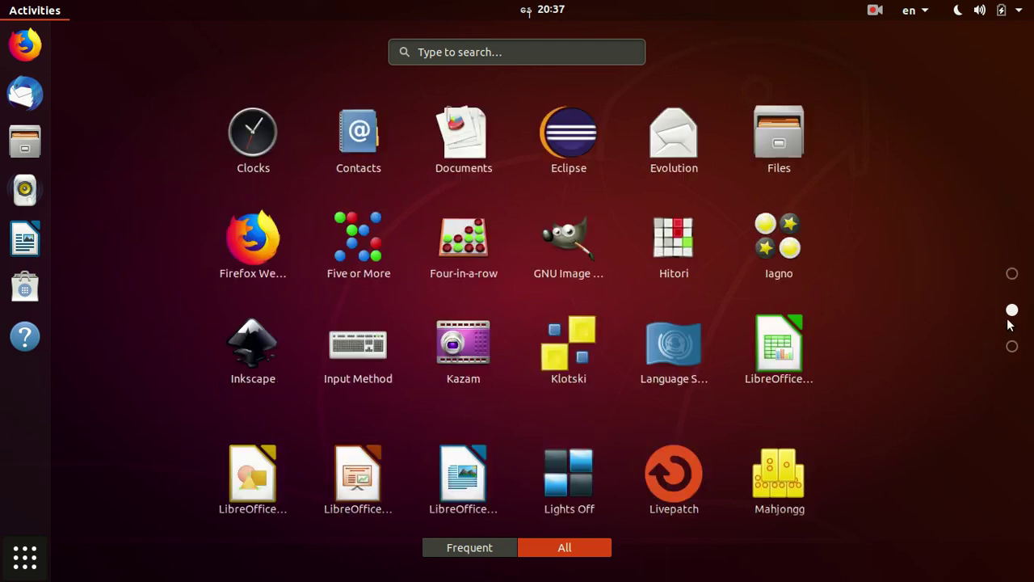
click(1011, 346)
click(1011, 275)
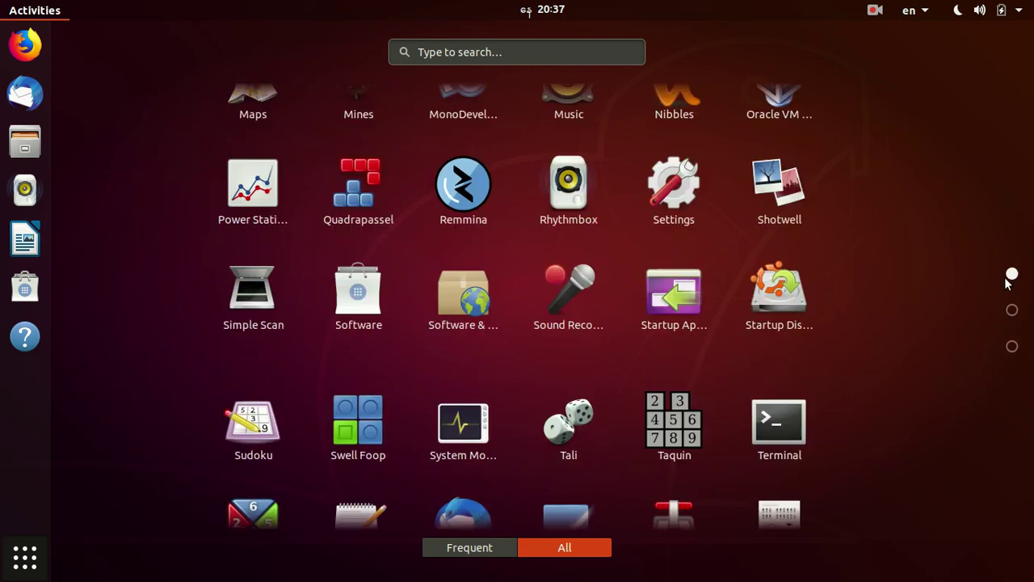
click(495, 51)
text(s)
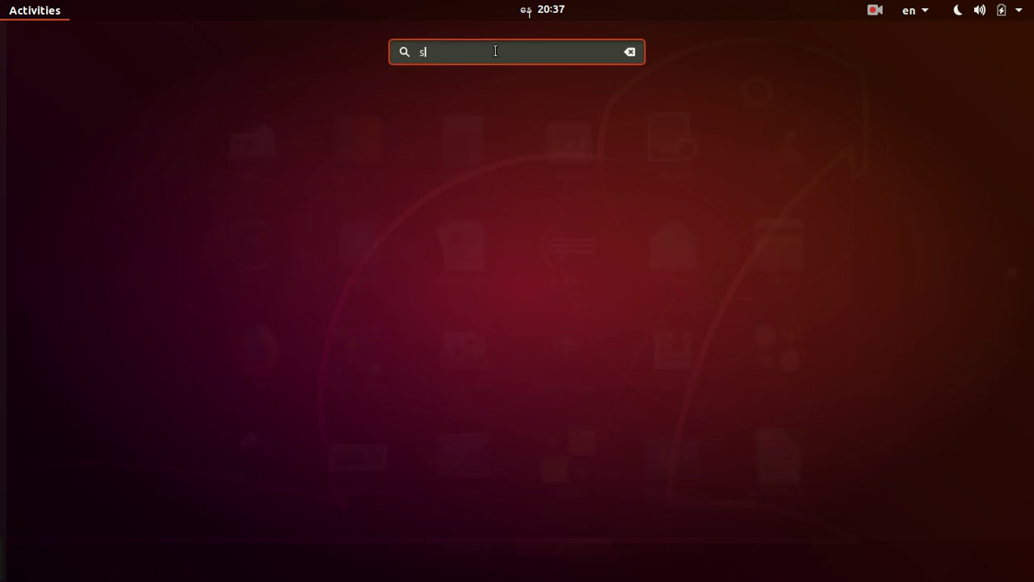
key(BackSpace)
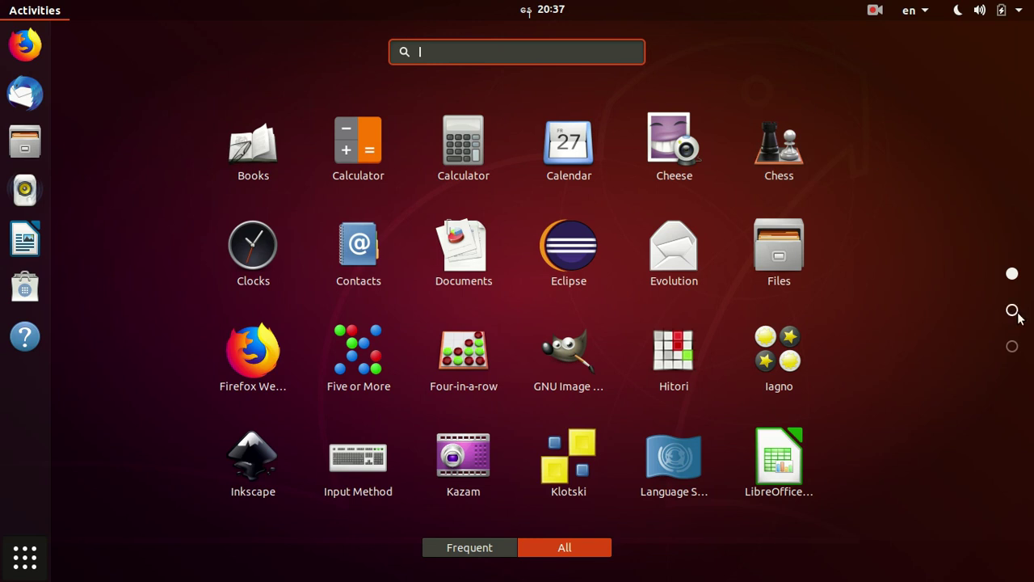
click(1012, 310)
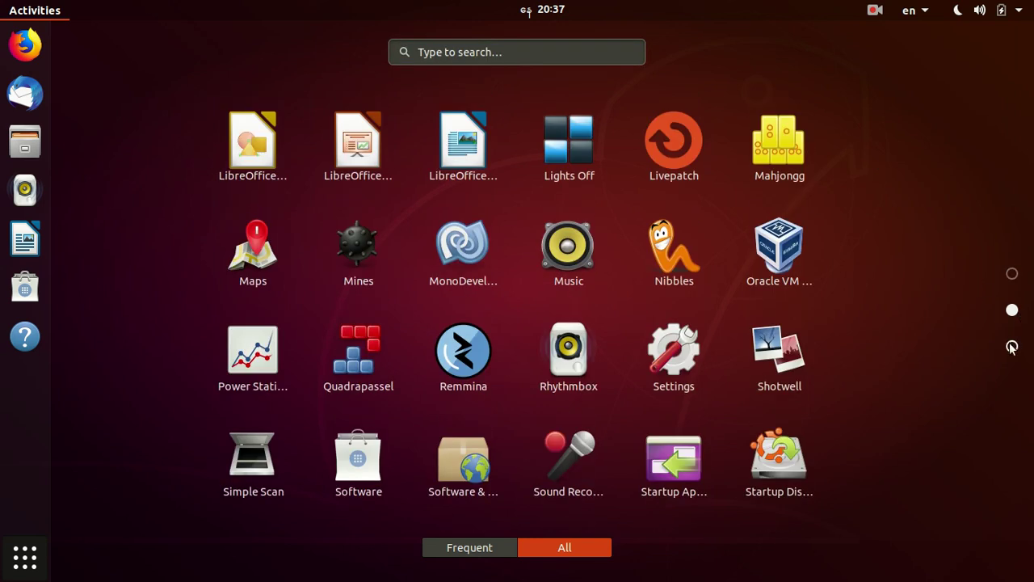
Search the applications for "app", open Software from the results and close it again
click(496, 47)
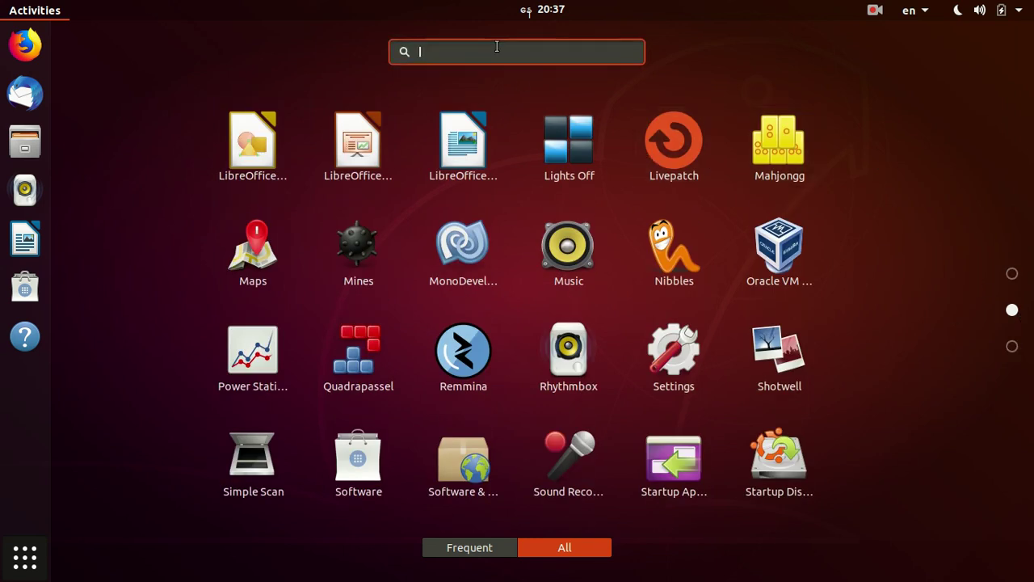
text(apl)
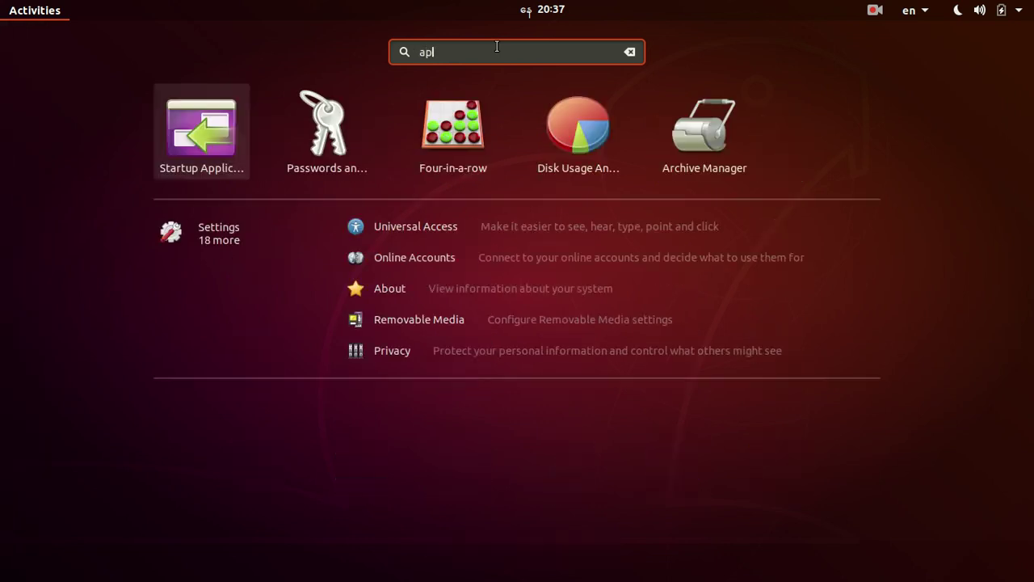
text(l)
key(BackSpace)
key(BackSpace)
key(BackSpace)
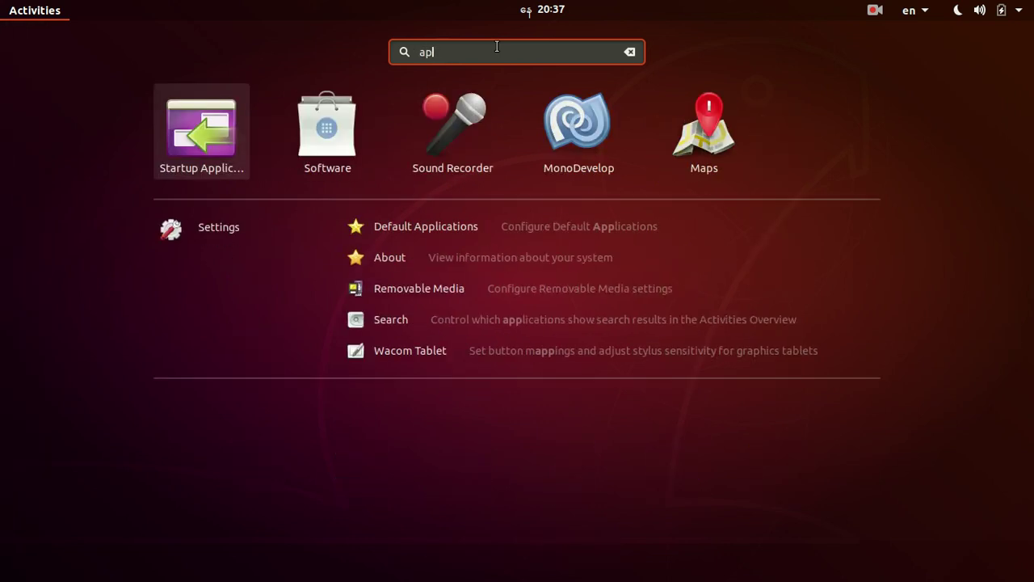
key(BackSpace)
text(a)
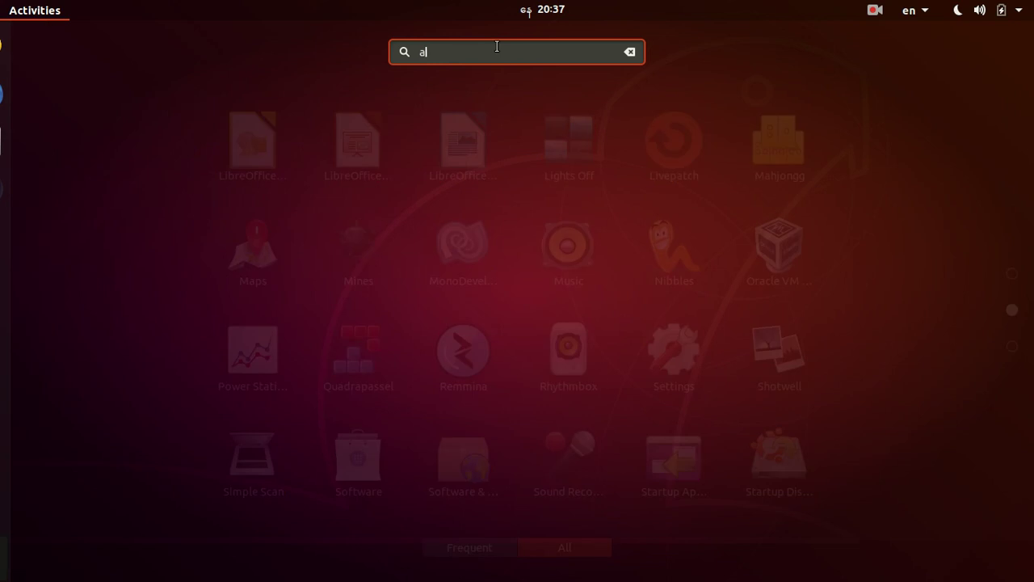
text(ppl)
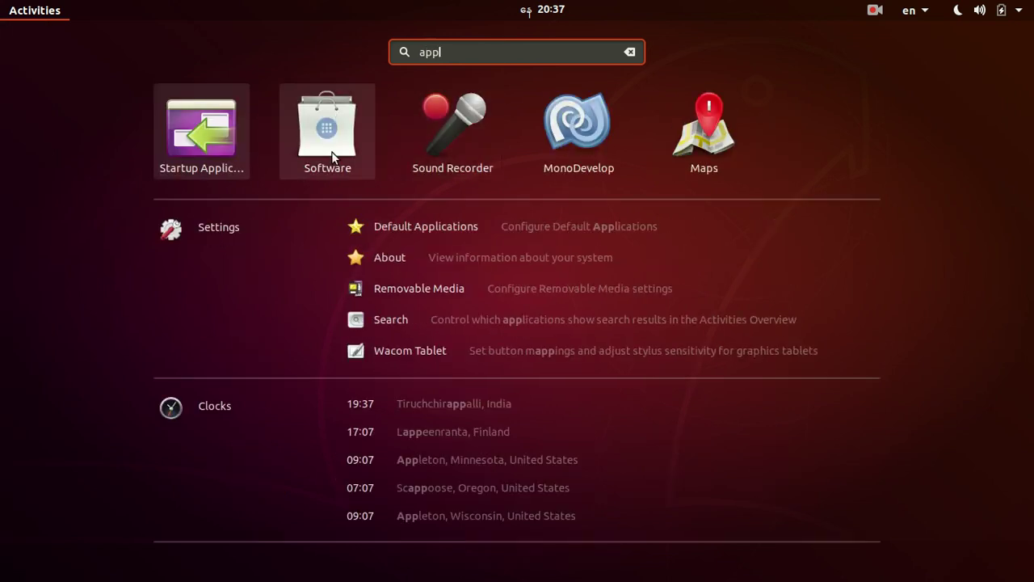
click(331, 151)
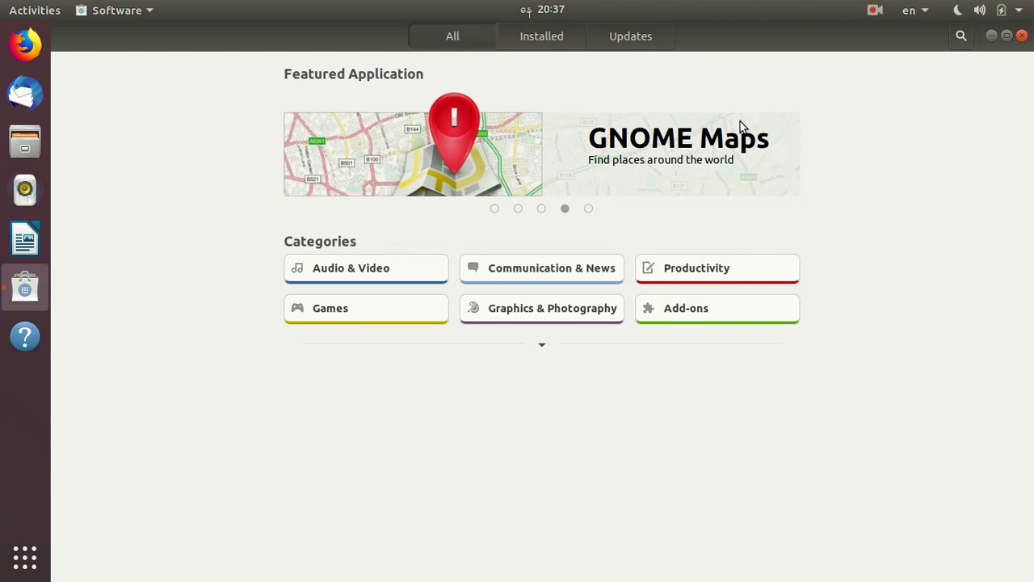
click(1022, 35)
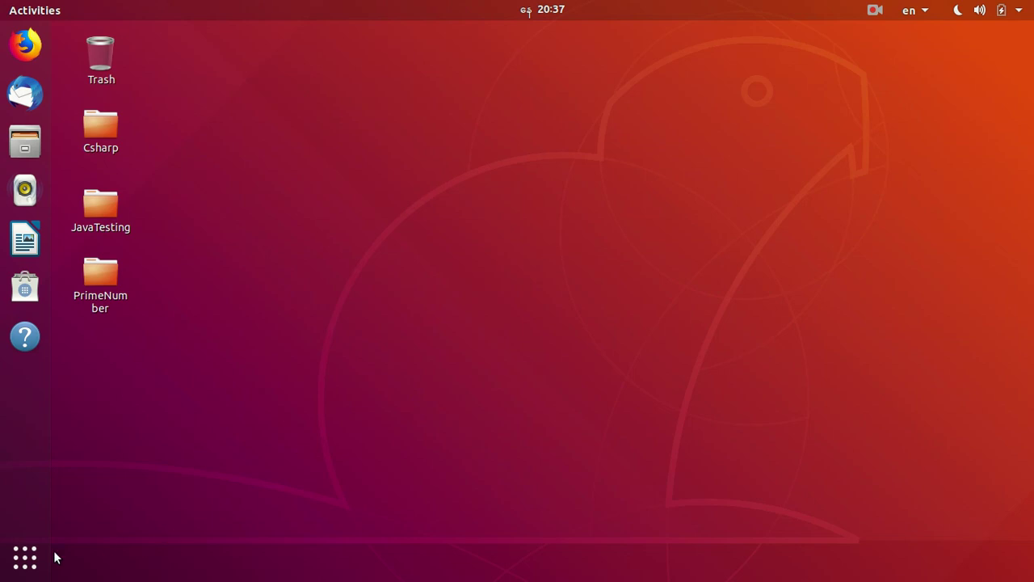
Launch GNU Image Manipulation Program from the application overview and close it again
click(14, 571)
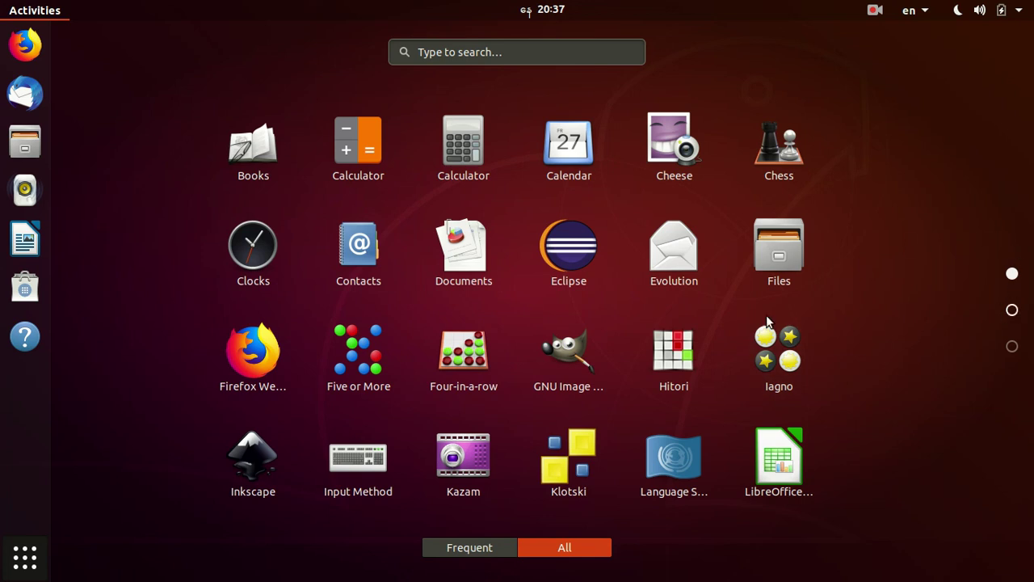
click(565, 356)
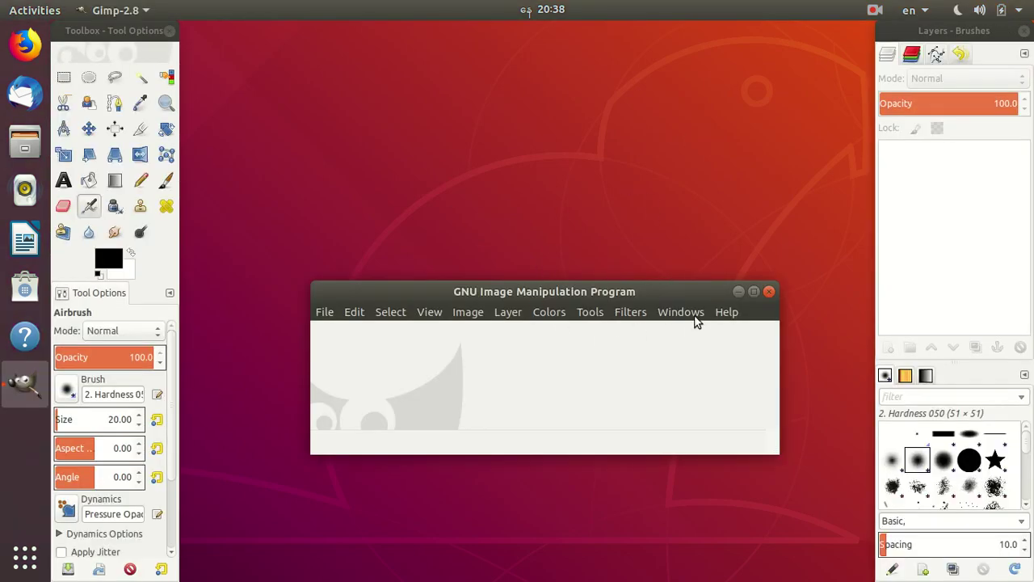
click(772, 294)
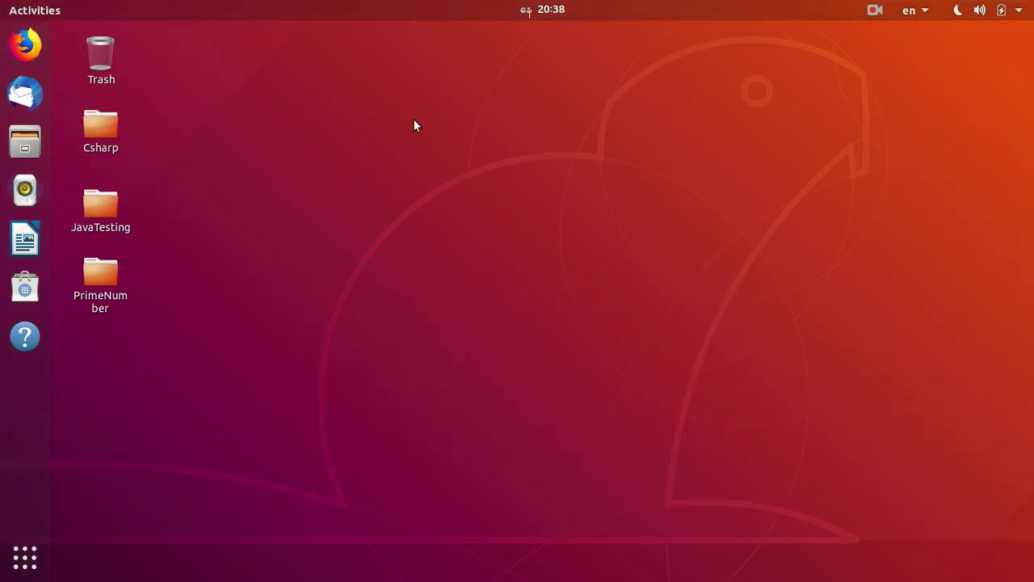
Look through the pages of all installed applications and return to the desktop
click(12, 572)
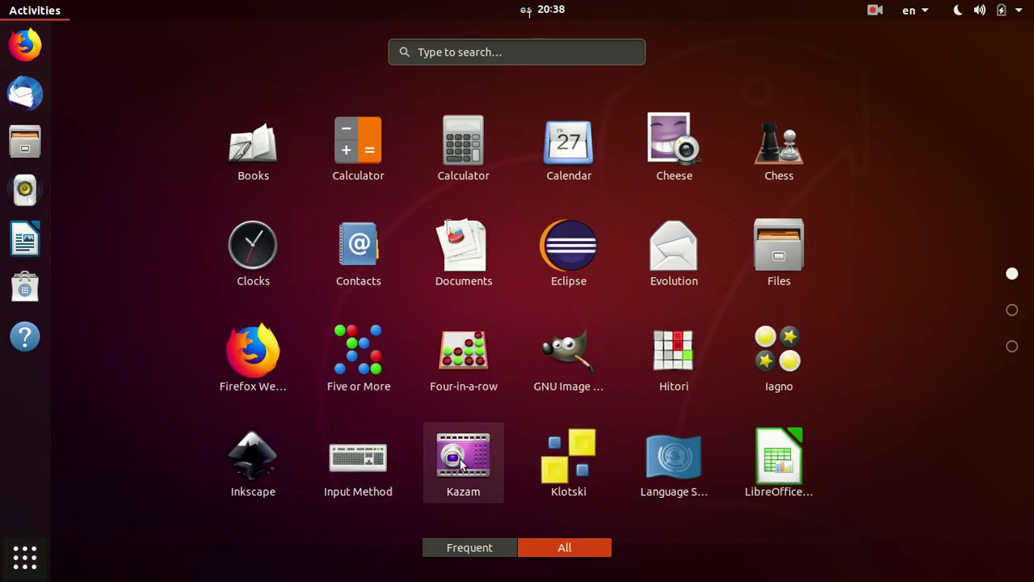
scroll(1015, 341, down, 1)
scroll(1014, 365, down, 1)
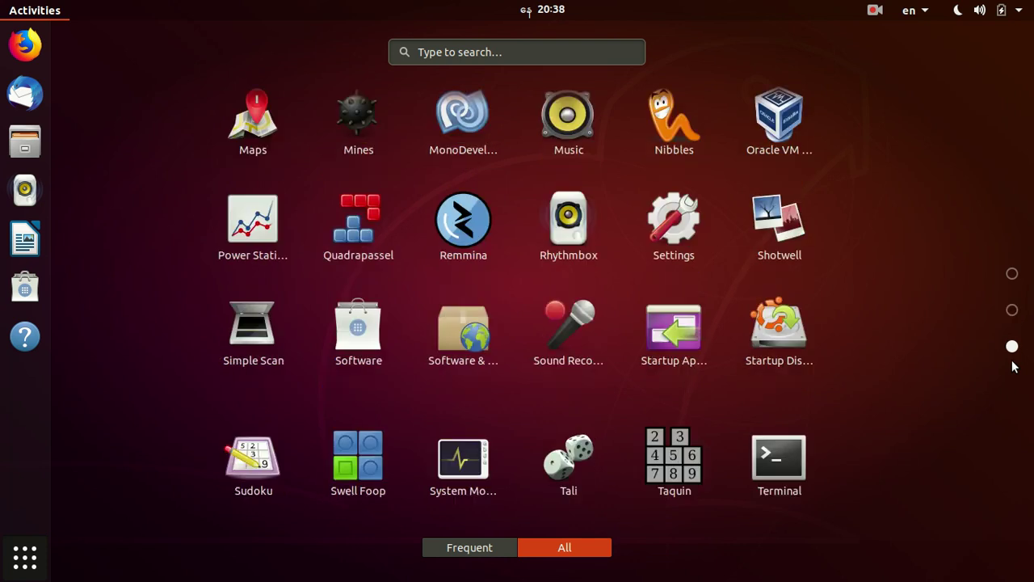
click(1011, 309)
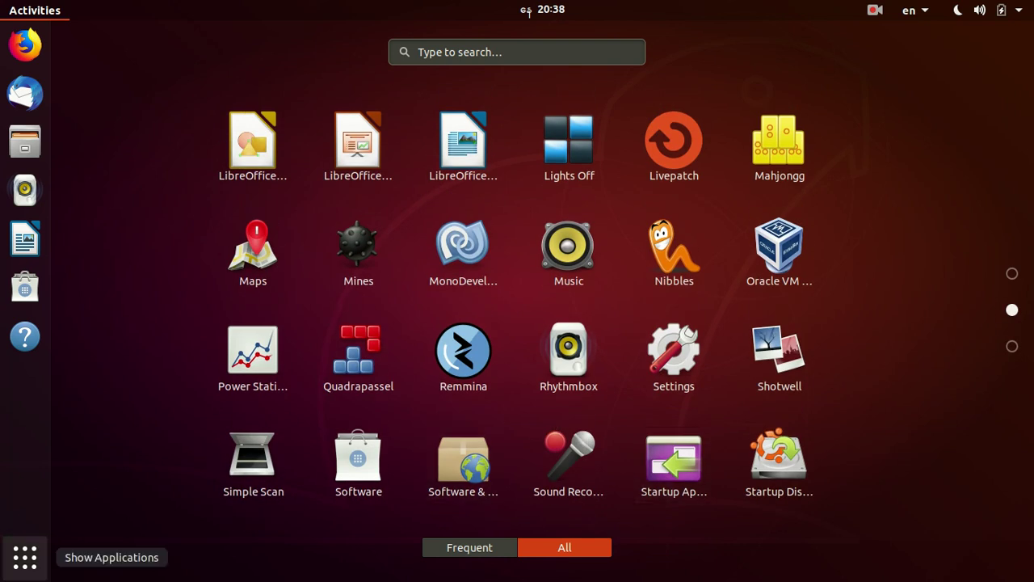
click(25, 556)
click(457, 218)
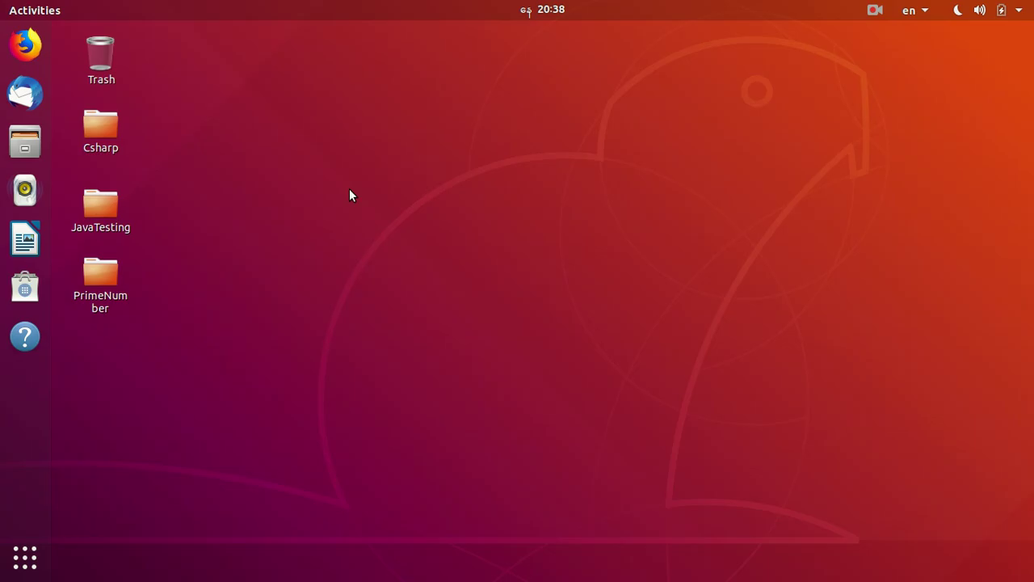
Search the applications for "ter" and open Terminal
click(24, 556)
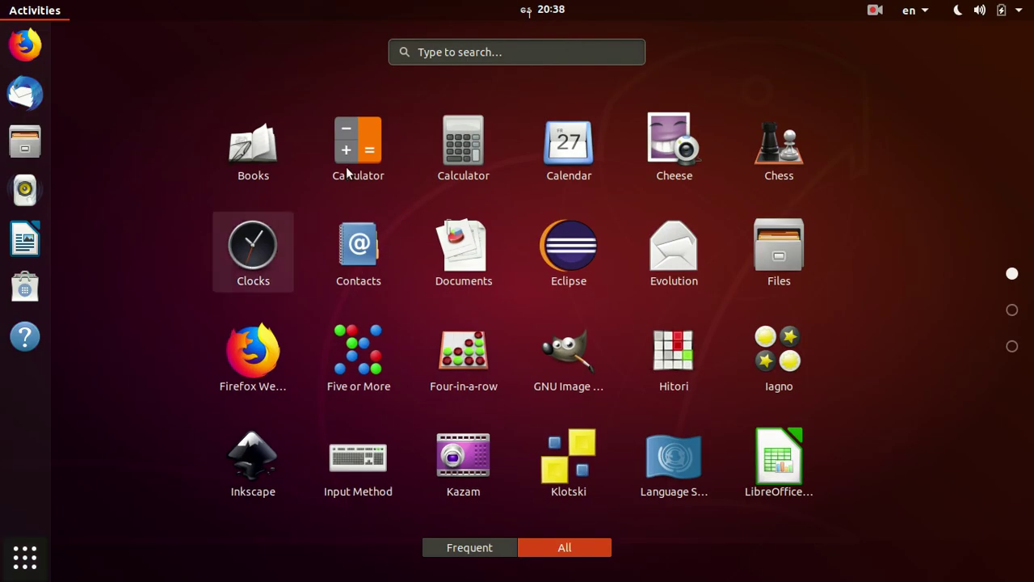
text(t)
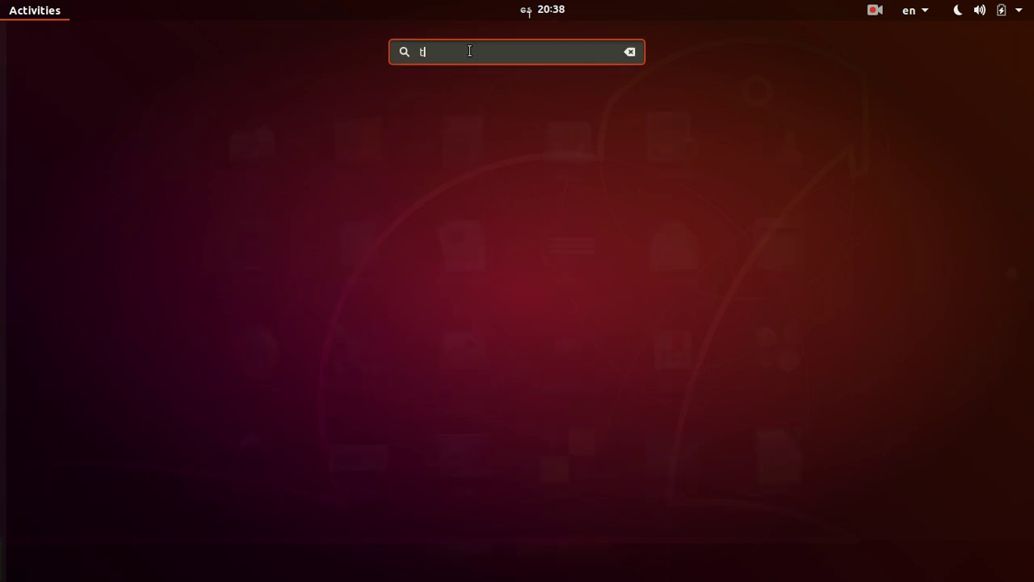
text(er)
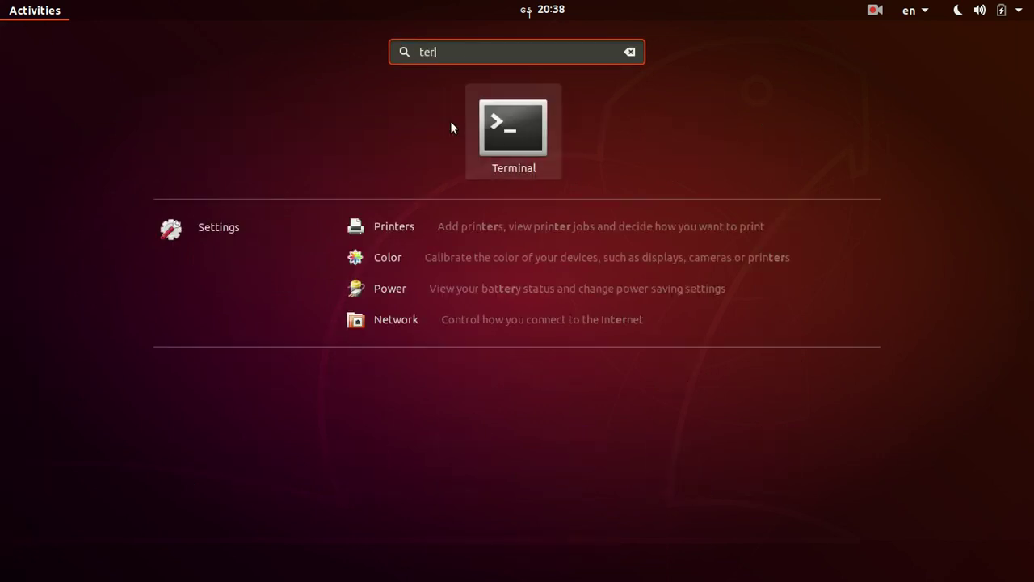
click(512, 133)
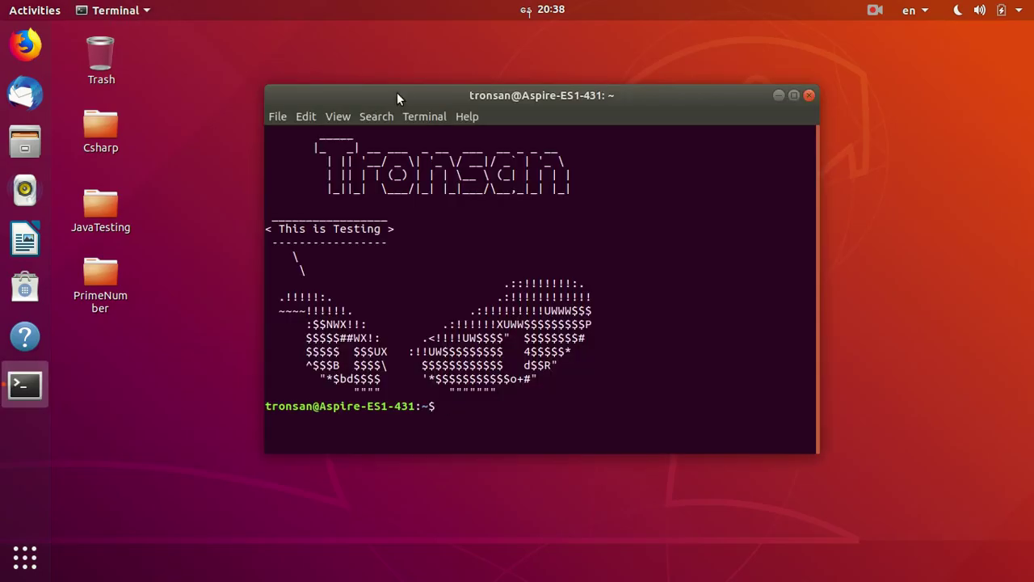
Move the Terminal window up to just below the top bar and close it
drag(397, 92, 317, 31)
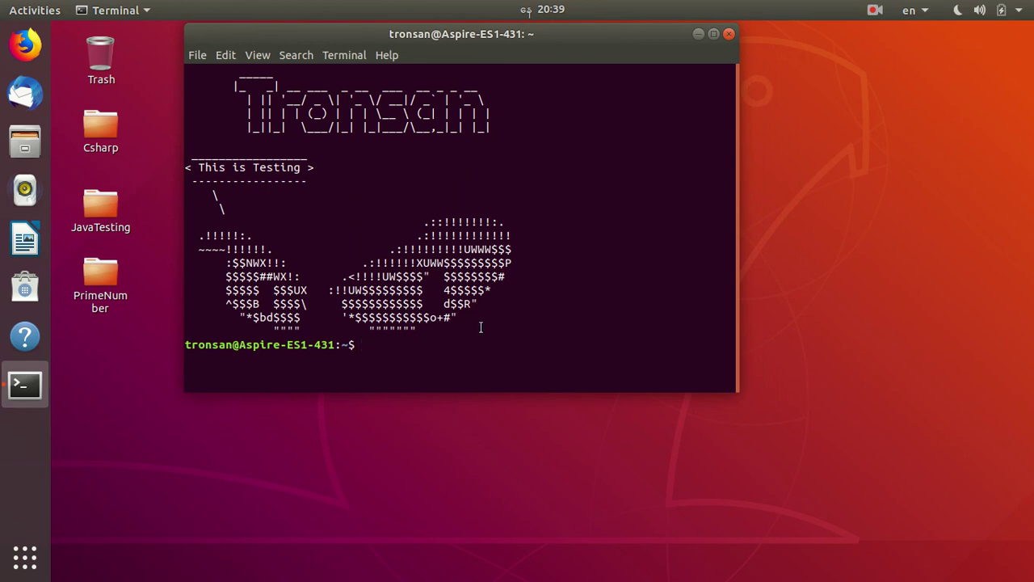
click(729, 34)
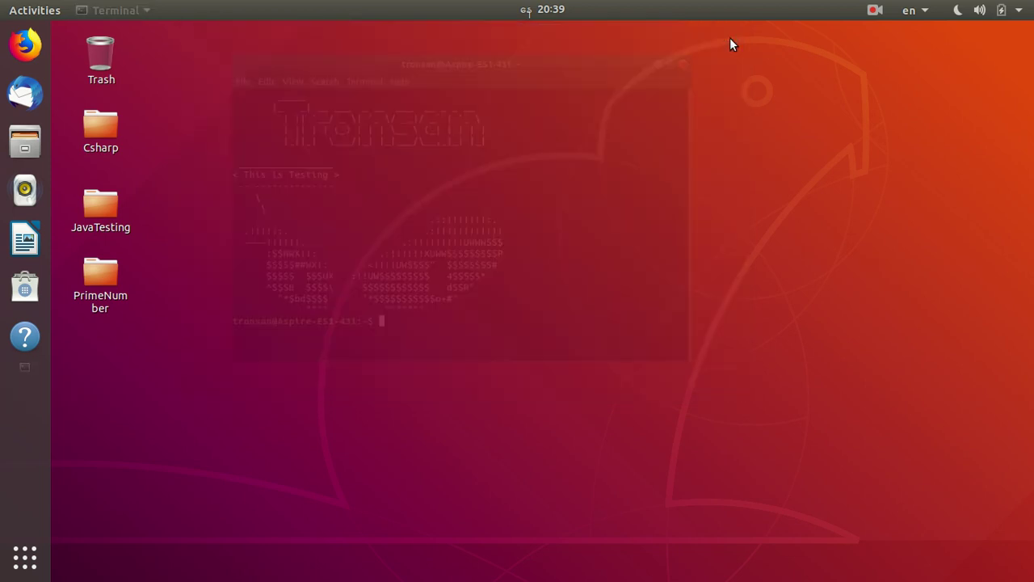
Open the system Settings, maximize the window and return from Details to the main list of settings categories
click(1018, 11)
click(843, 265)
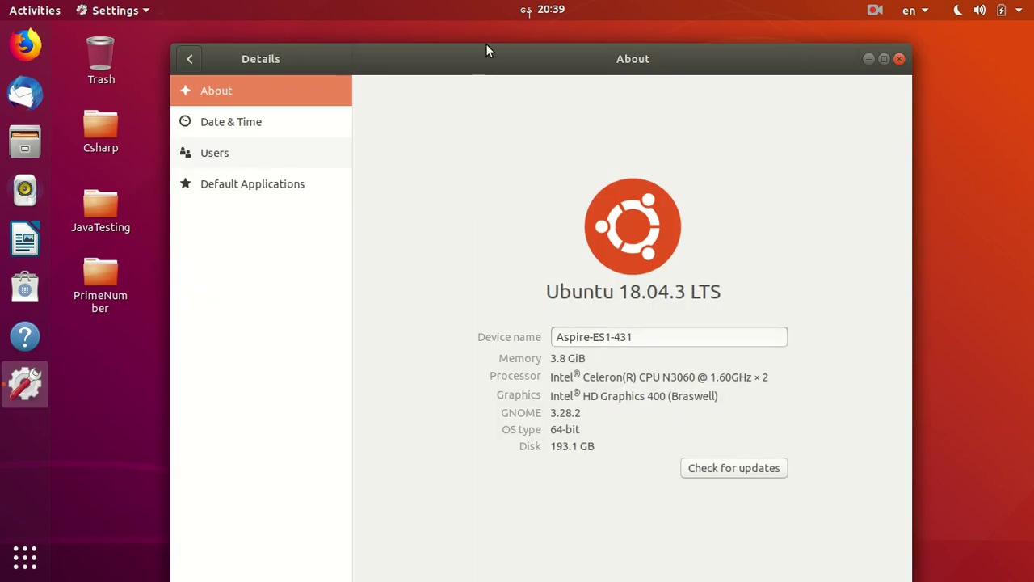
drag(480, 55, 481, 14)
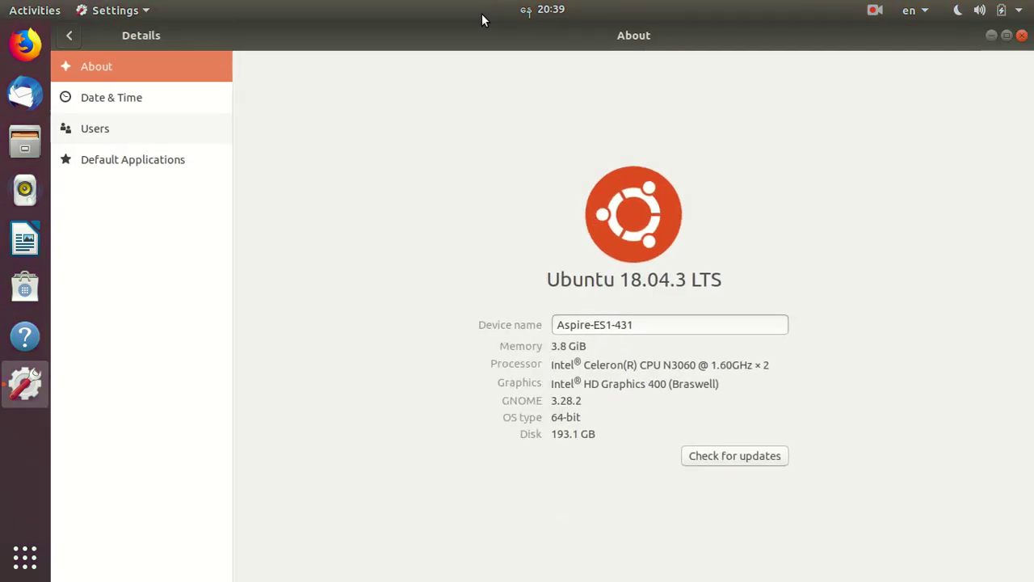
click(68, 36)
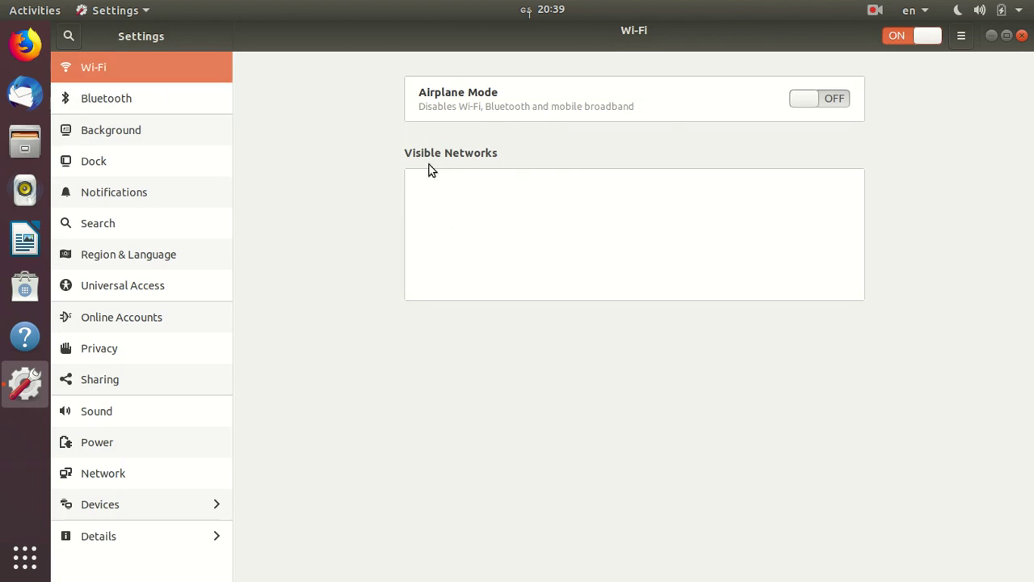
View the Bluetooth and Background settings, and restore the Settings window from its maximized size
click(136, 99)
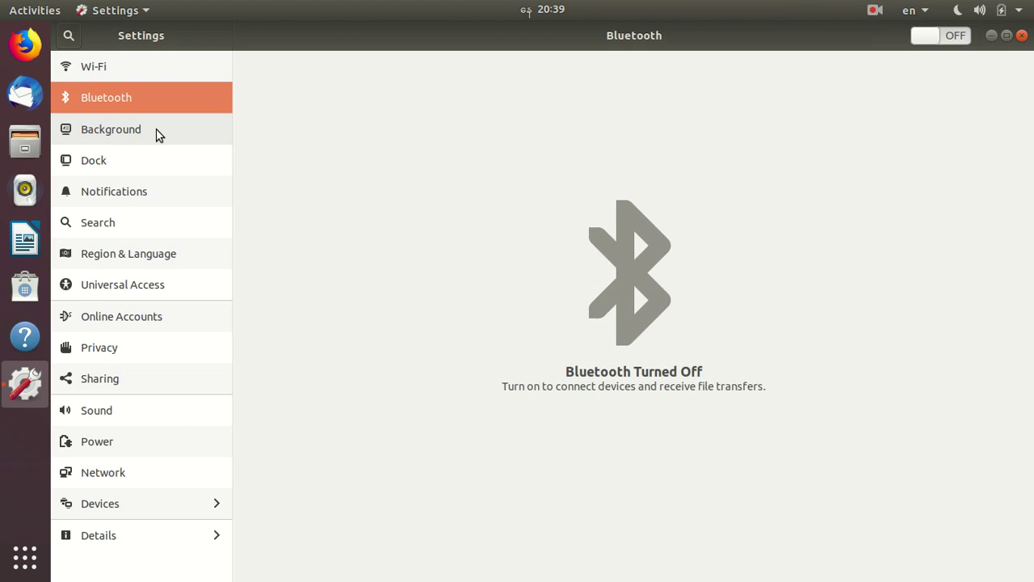
click(113, 132)
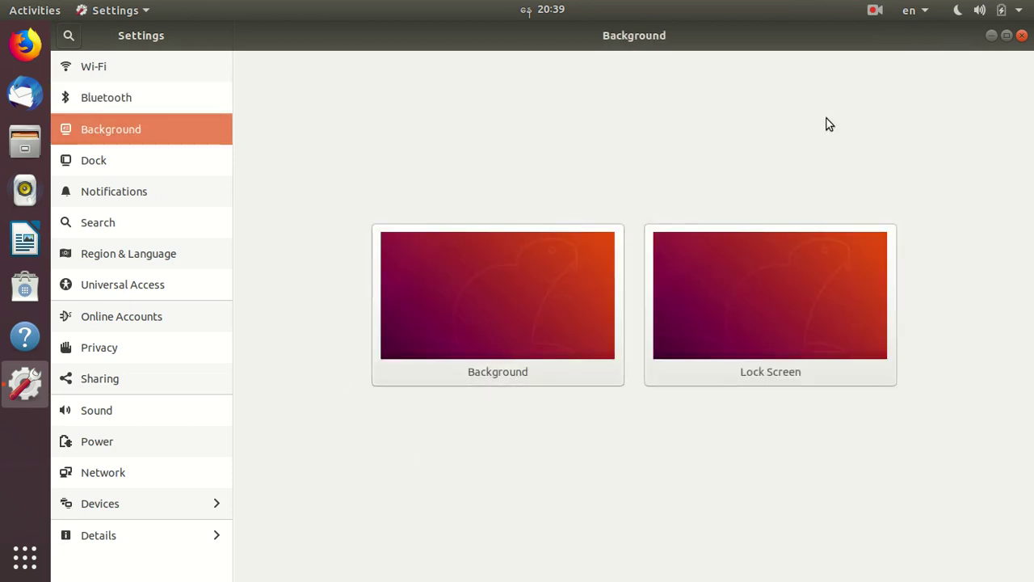
click(1006, 36)
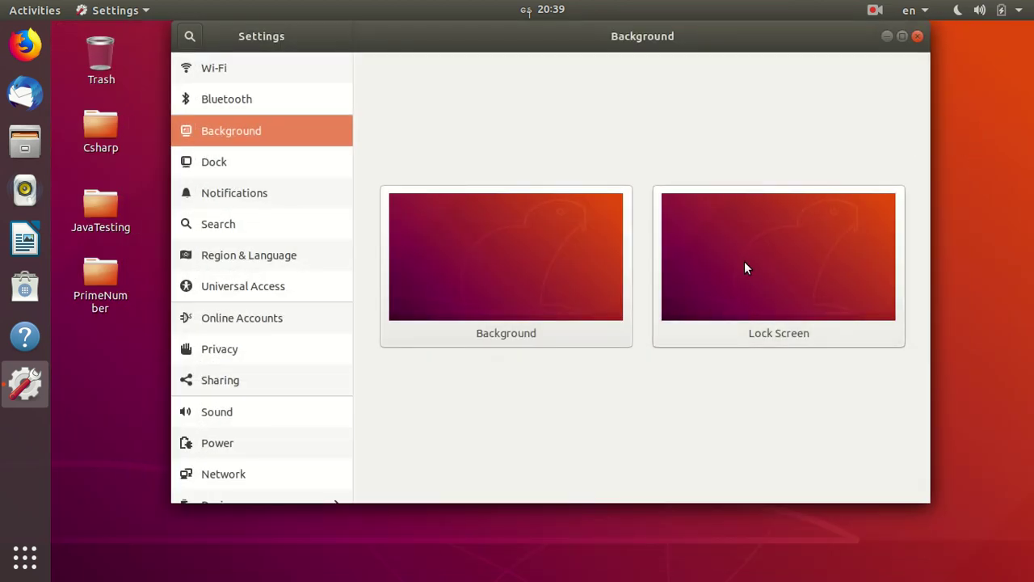
View the Dock and Notifications settings, and briefly open and close the calendar and notification area
click(257, 170)
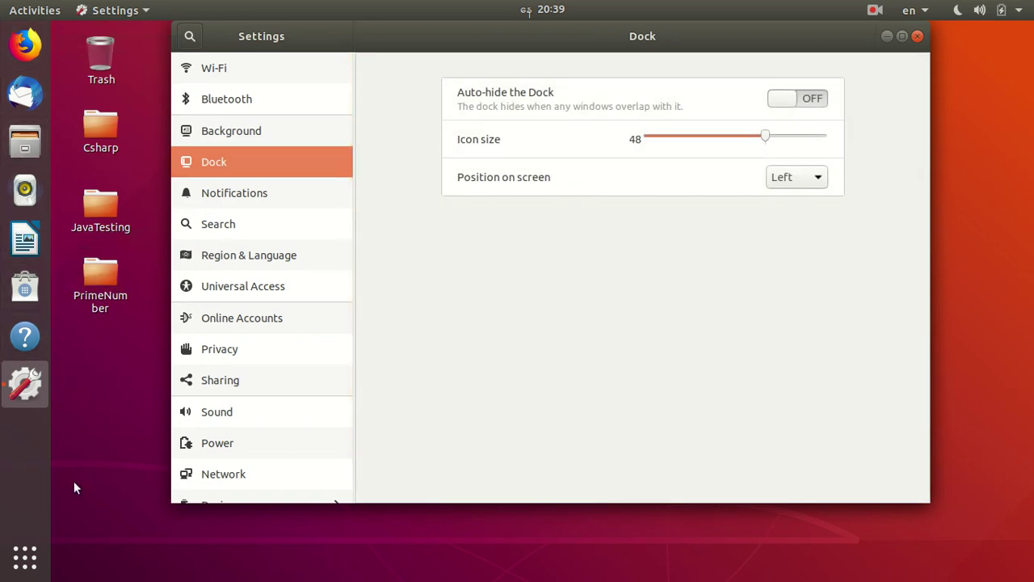
click(249, 200)
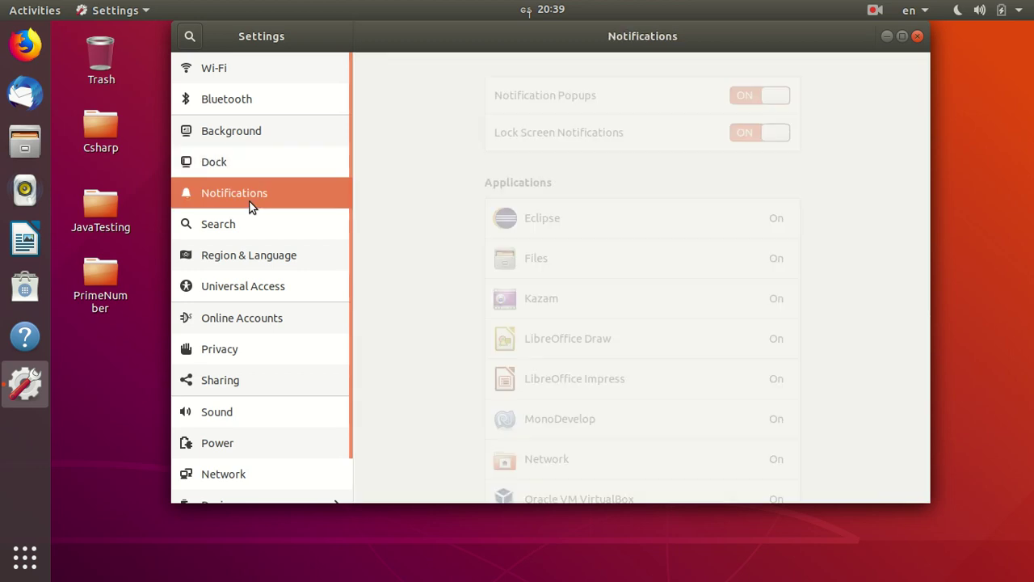
click(541, 16)
click(541, 18)
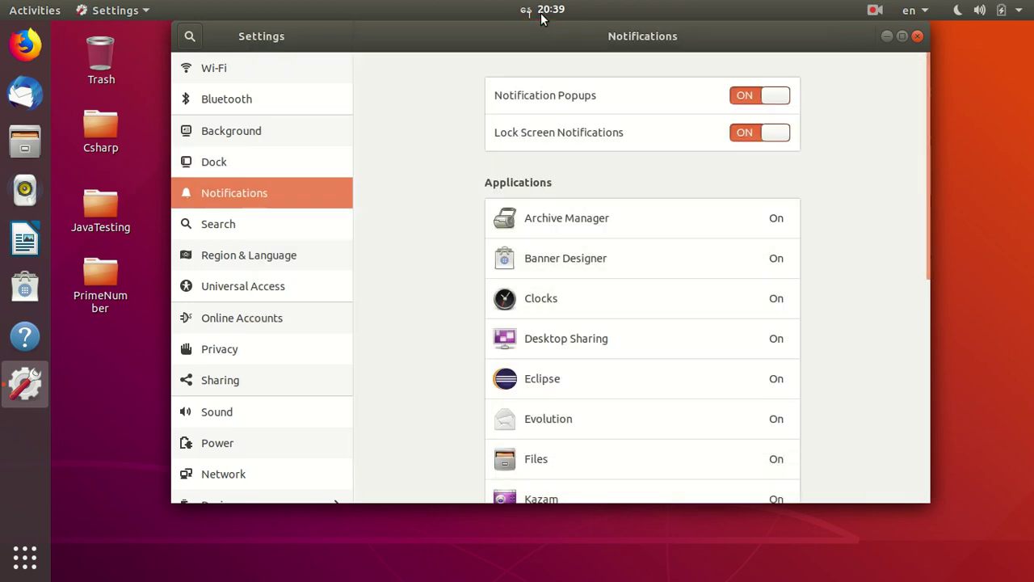
View the Search, Region & Language, Universal Access and Online Accounts settings one after another
click(263, 234)
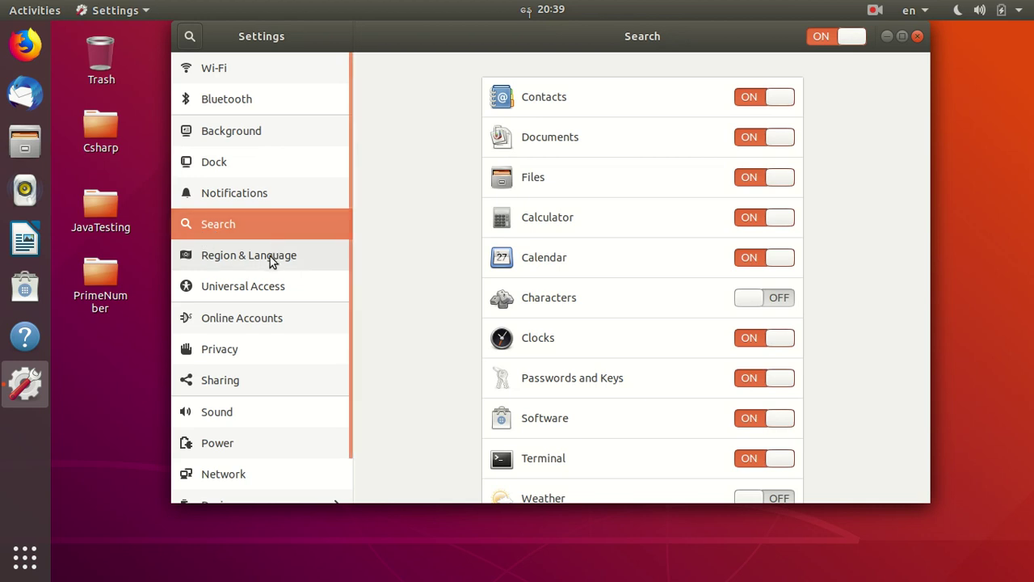
click(271, 257)
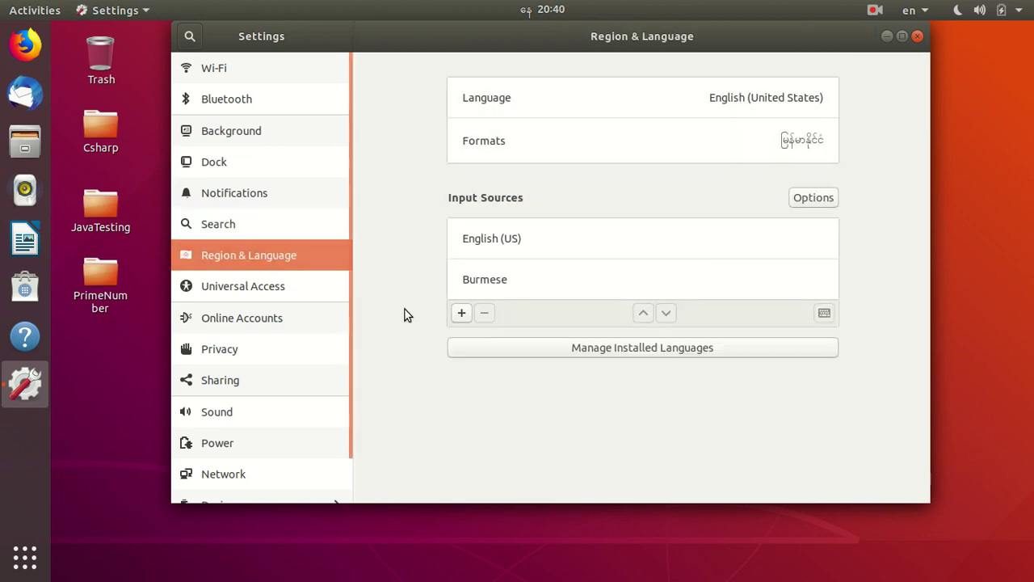
click(305, 287)
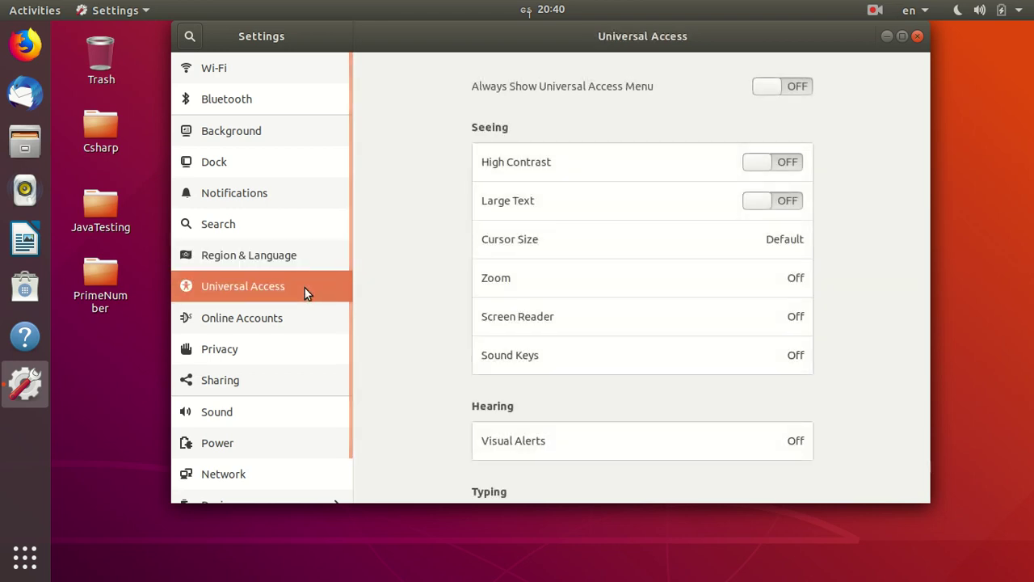
click(215, 317)
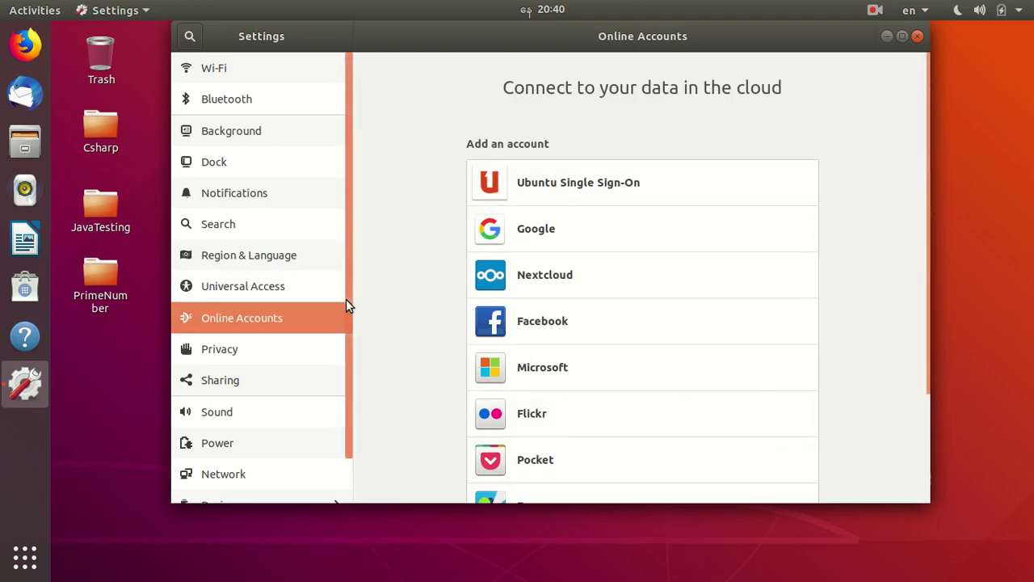
View the Privacy, Sharing, Sound, Power and Network settings one after another
scroll(346, 304, down, 2)
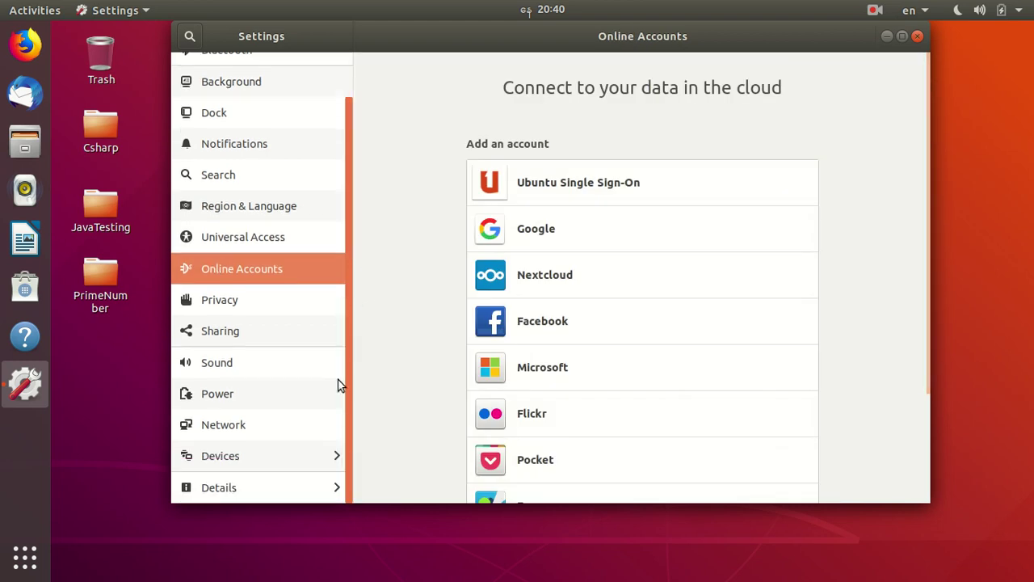
click(249, 302)
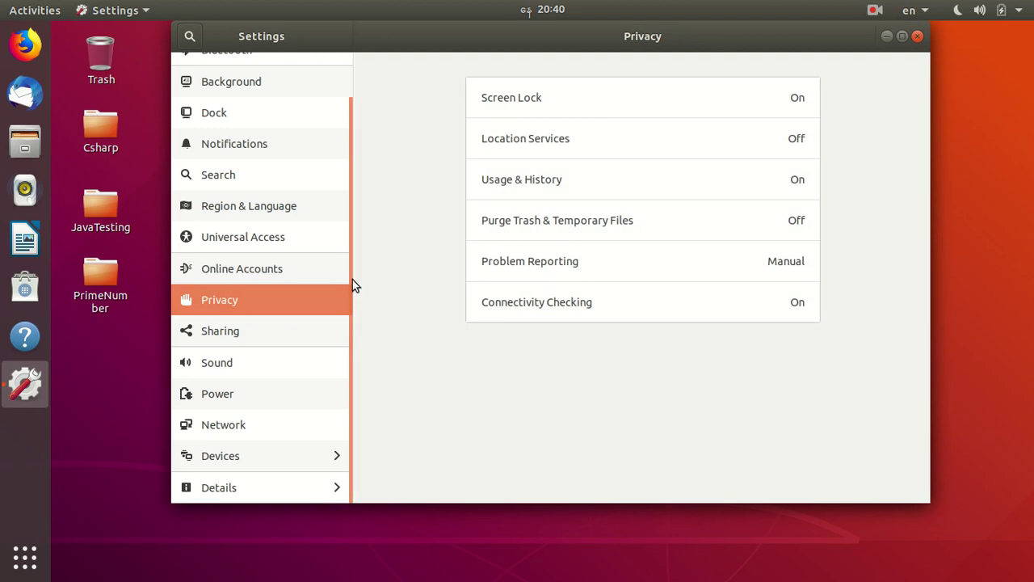
click(257, 346)
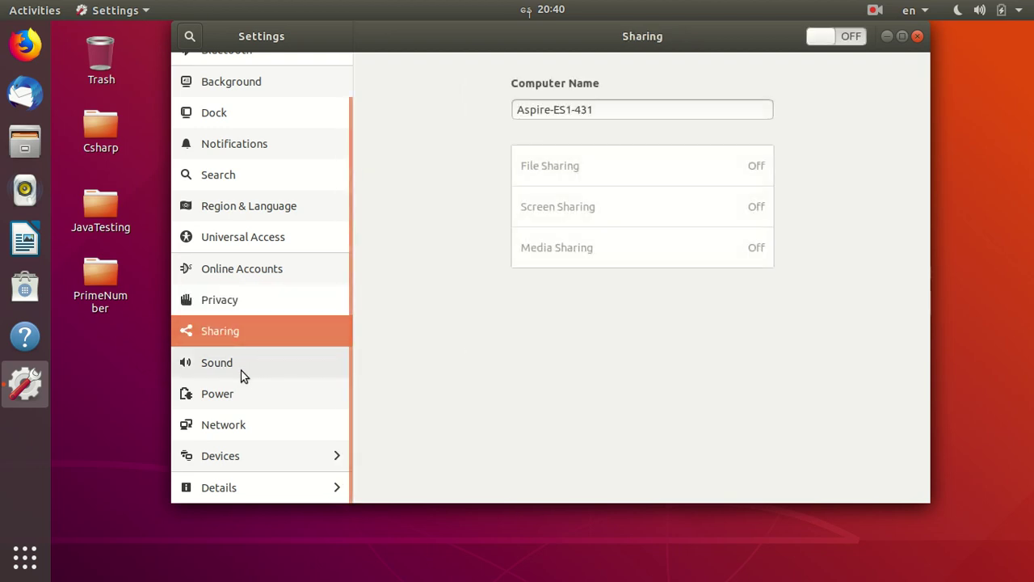
click(243, 374)
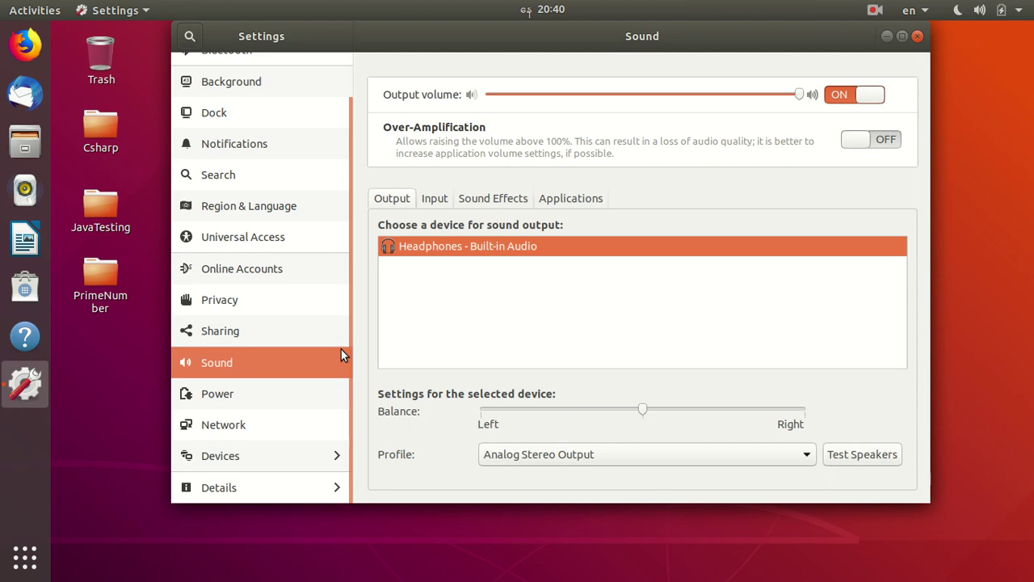
click(283, 396)
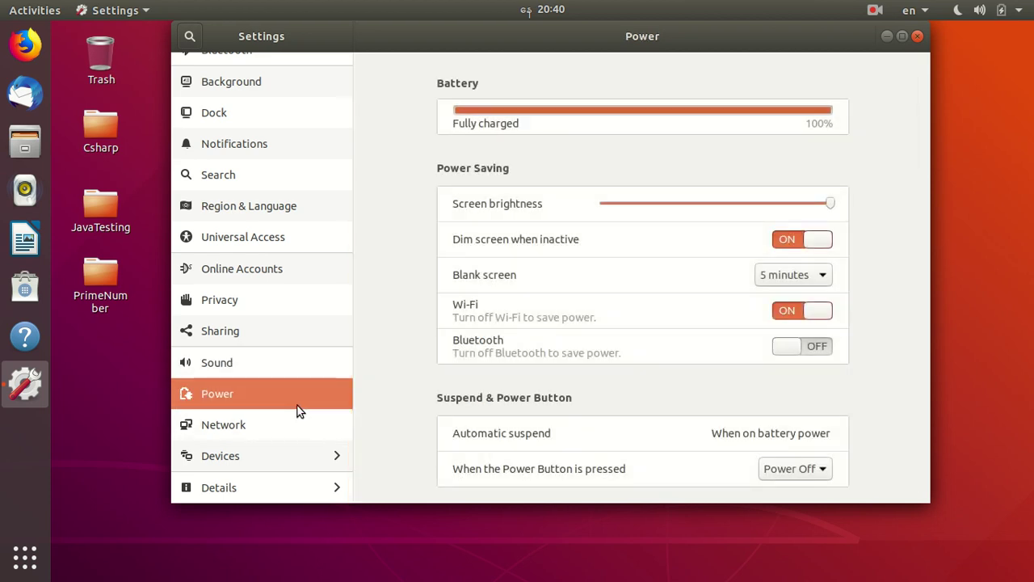
click(267, 437)
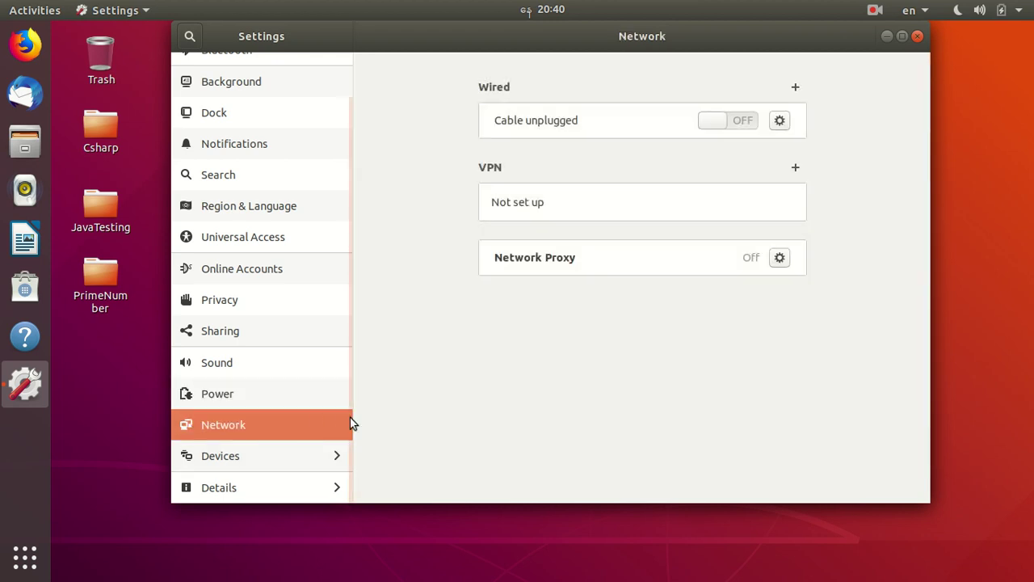
Open the Devices settings and view Displays, Keyboard, Mouse & Touchpad, Printers, Removable Media, Color, Wacom Tablet and Thunderbolt
click(340, 458)
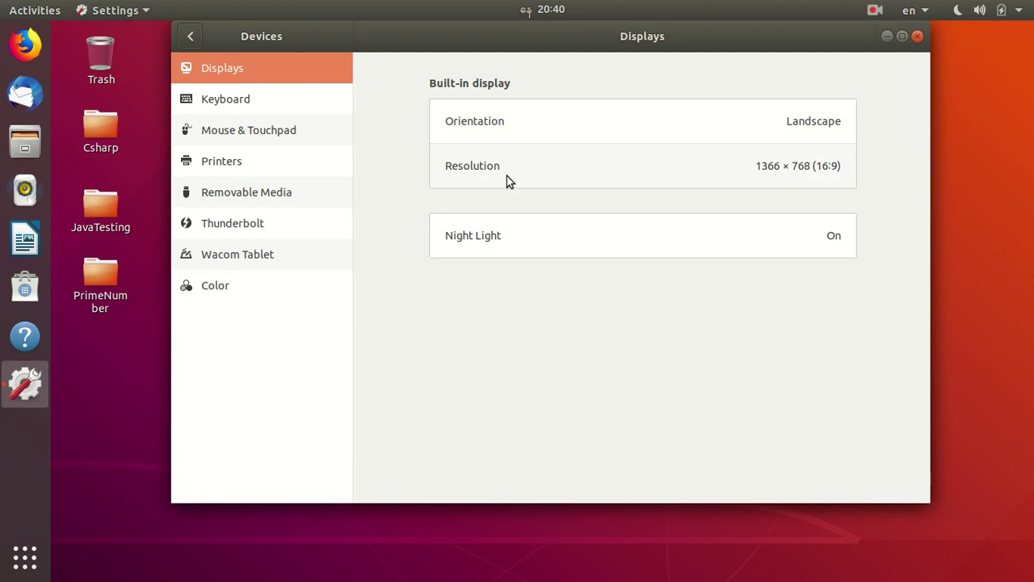
click(266, 113)
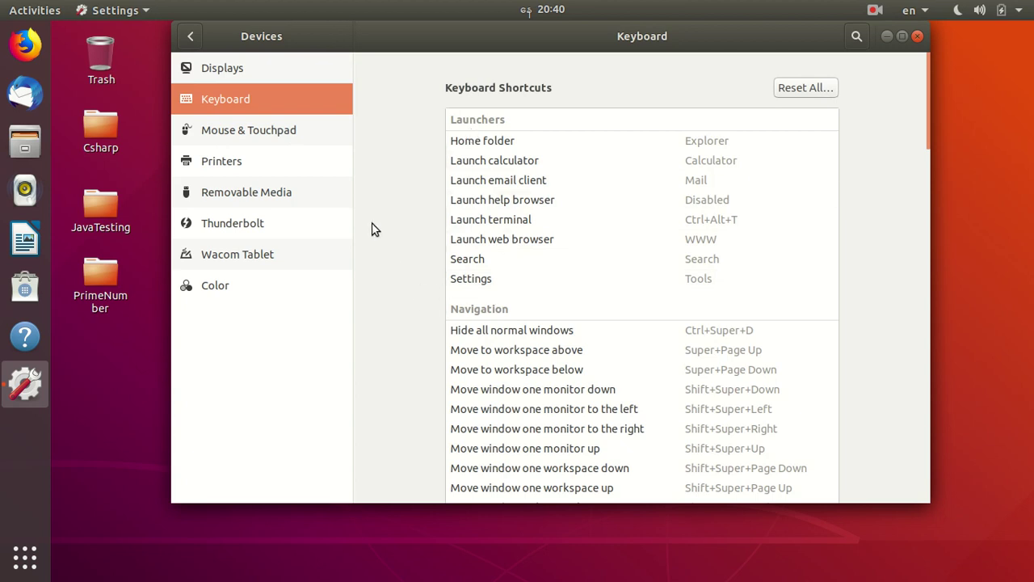
click(267, 136)
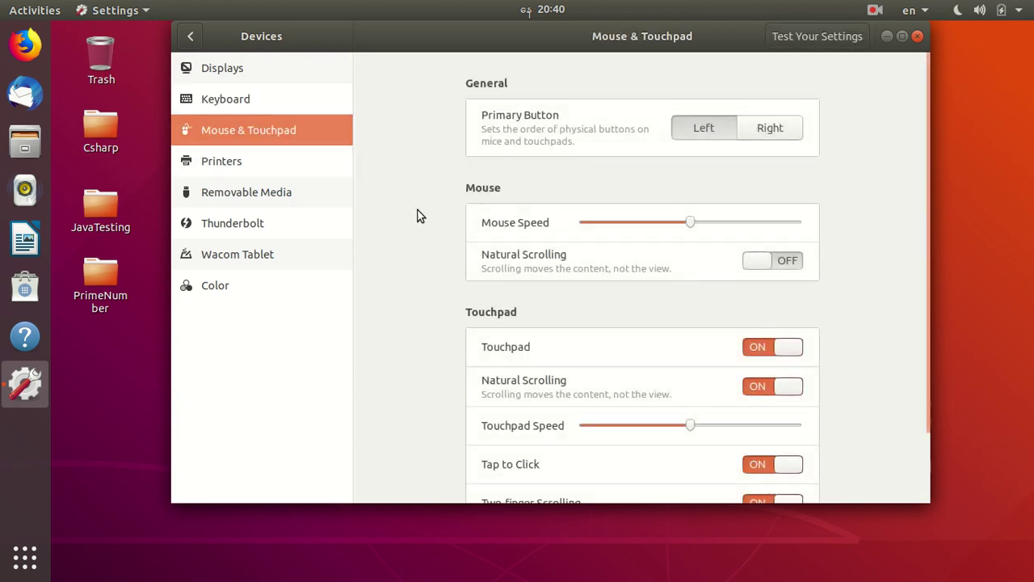
click(295, 171)
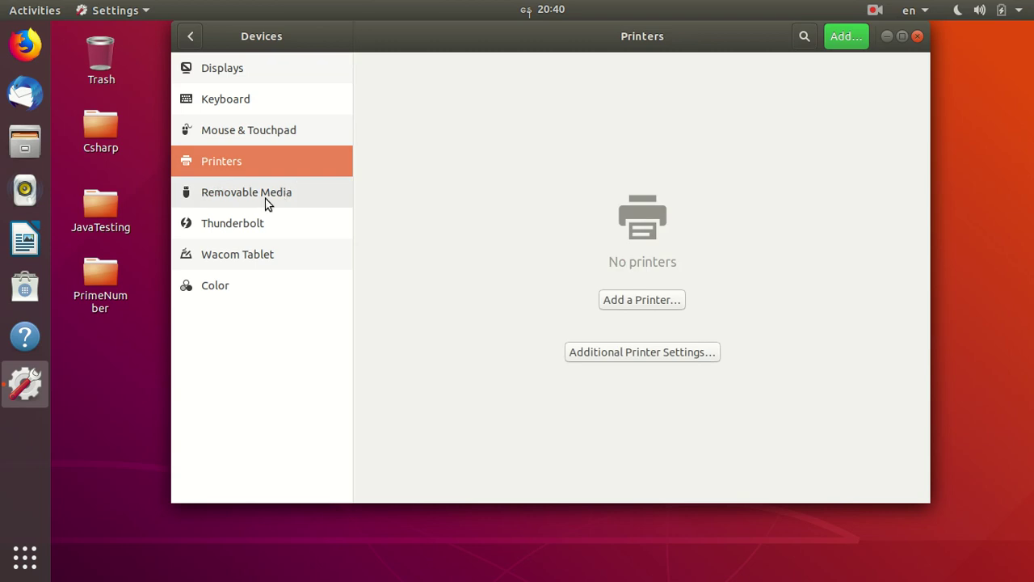
click(268, 198)
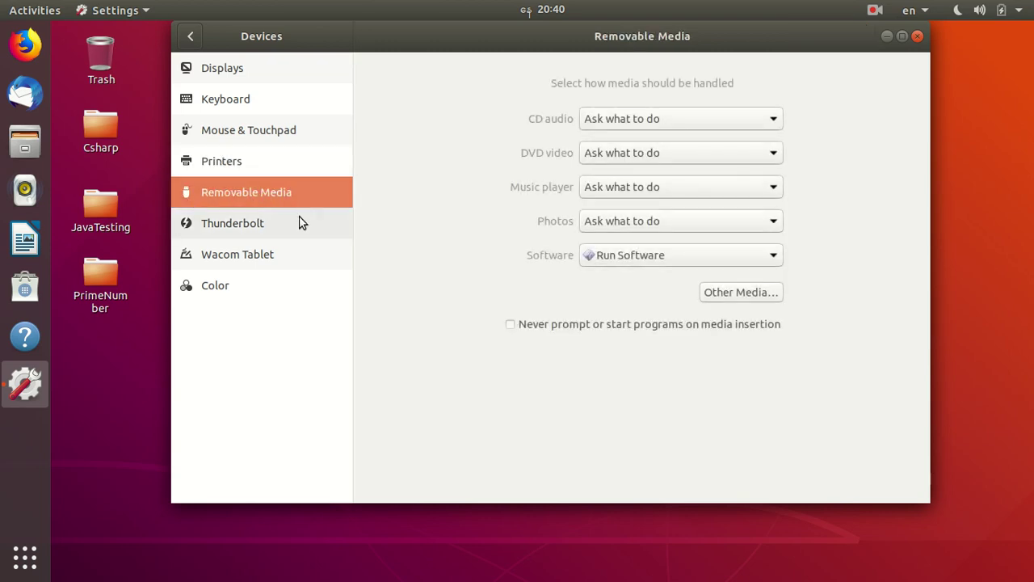
click(238, 288)
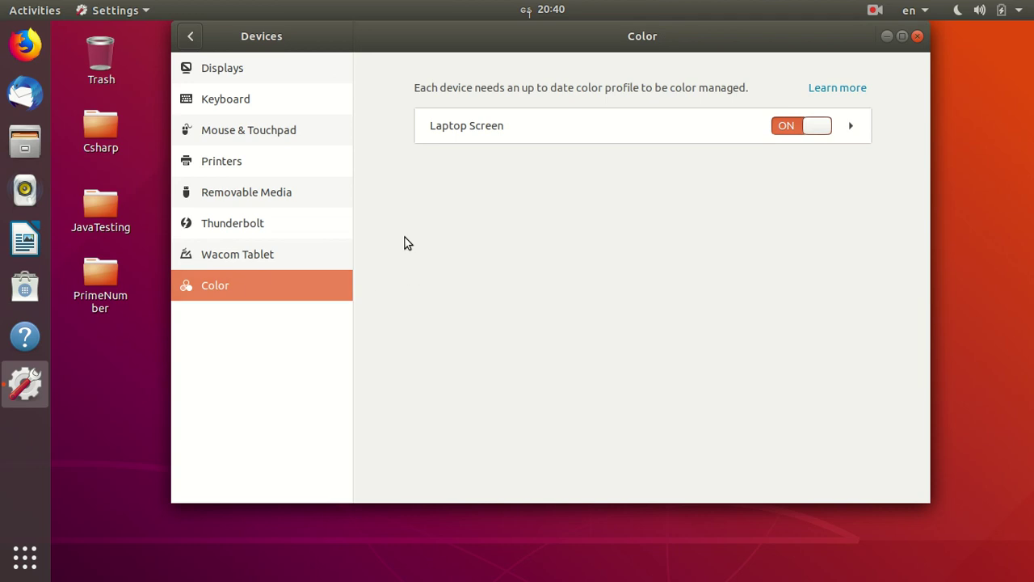
click(287, 254)
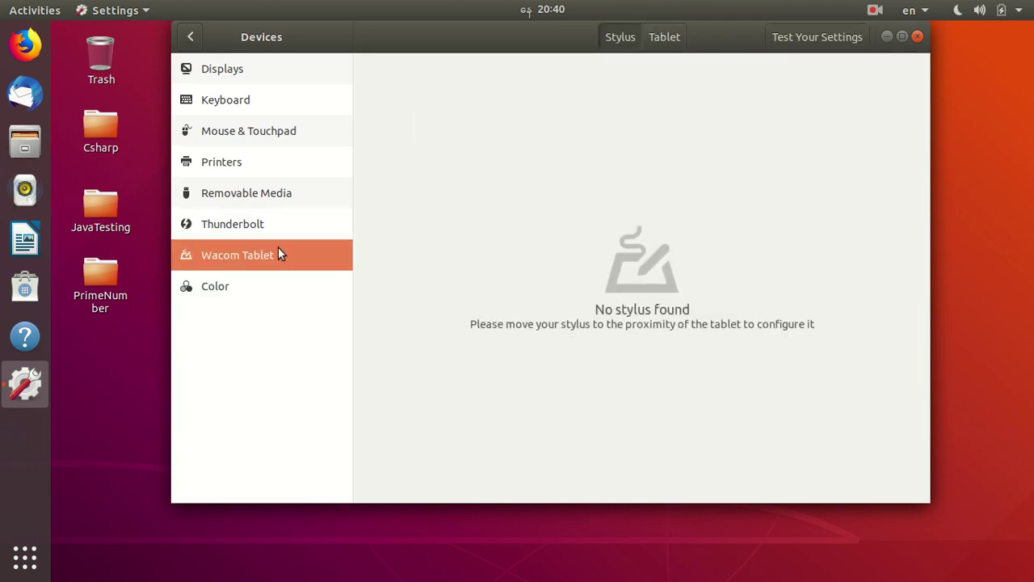
click(223, 228)
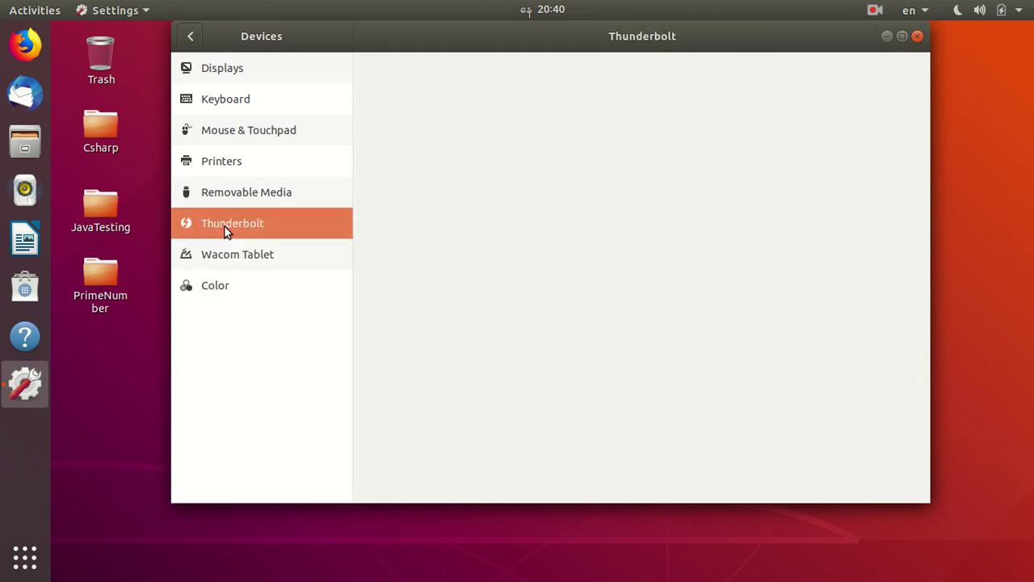
Return to the main settings list, open Details and view About, Date & Time, Users and Default Applications
click(190, 38)
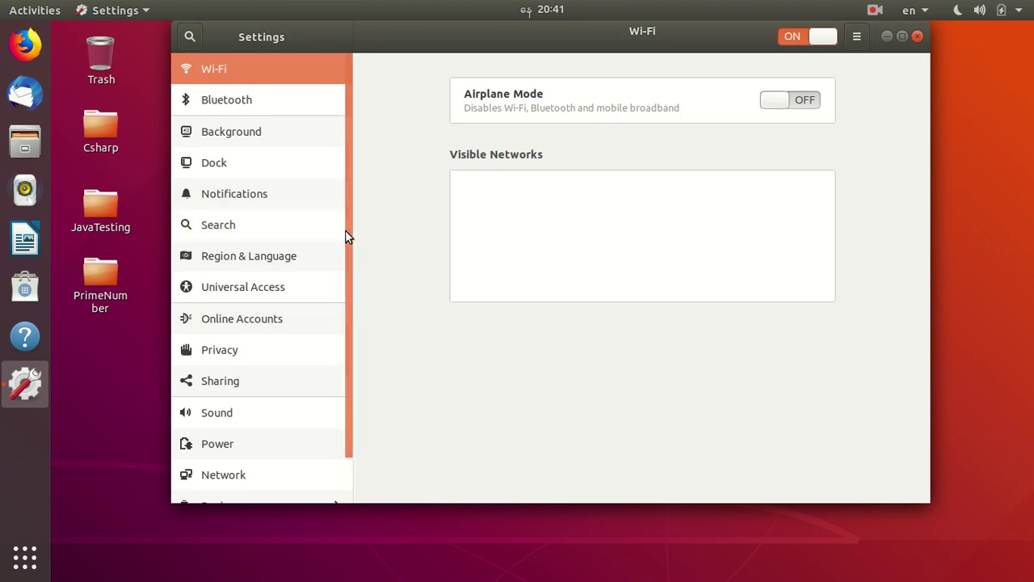
scroll(347, 274, down, 2)
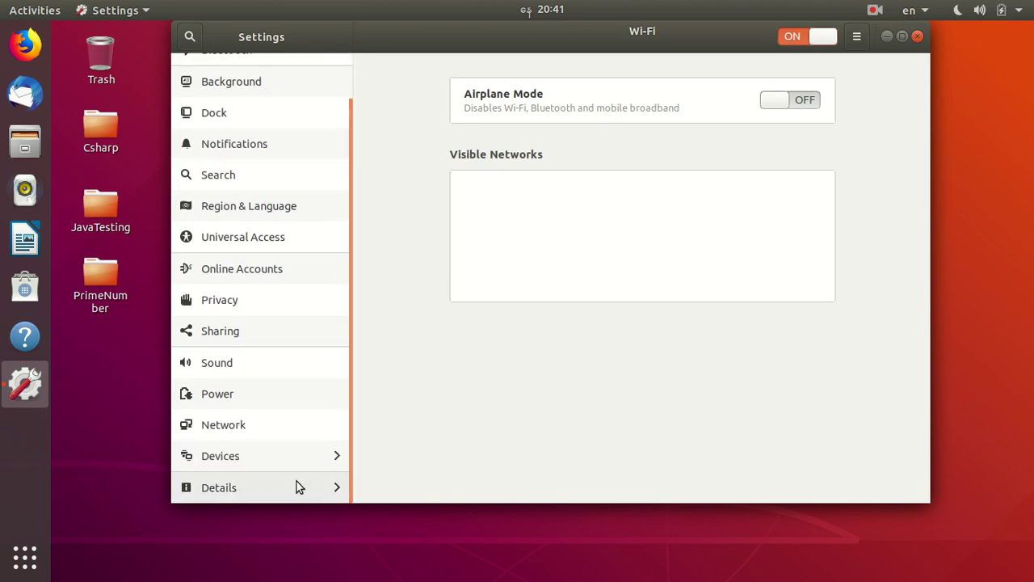
click(299, 486)
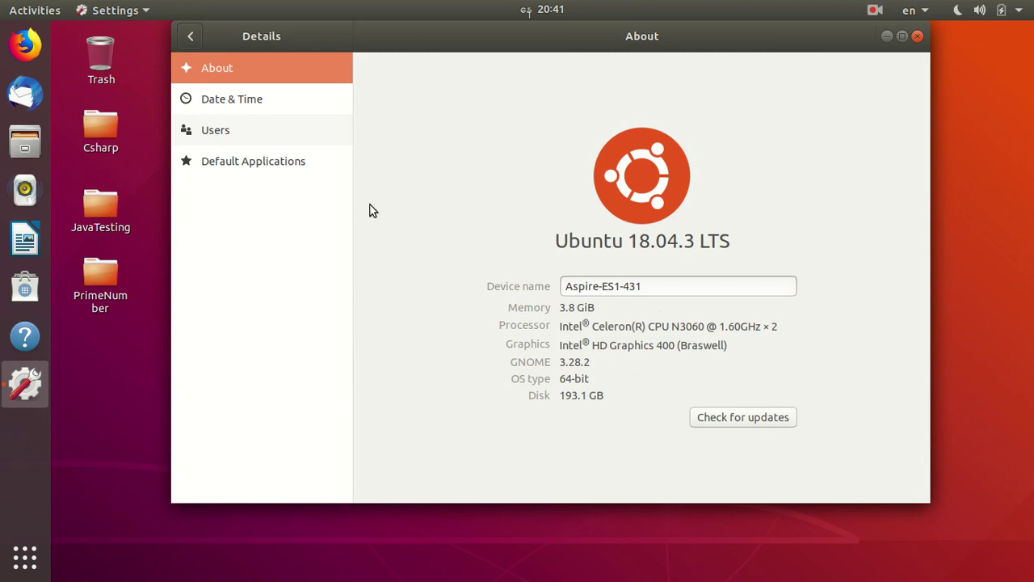
click(258, 102)
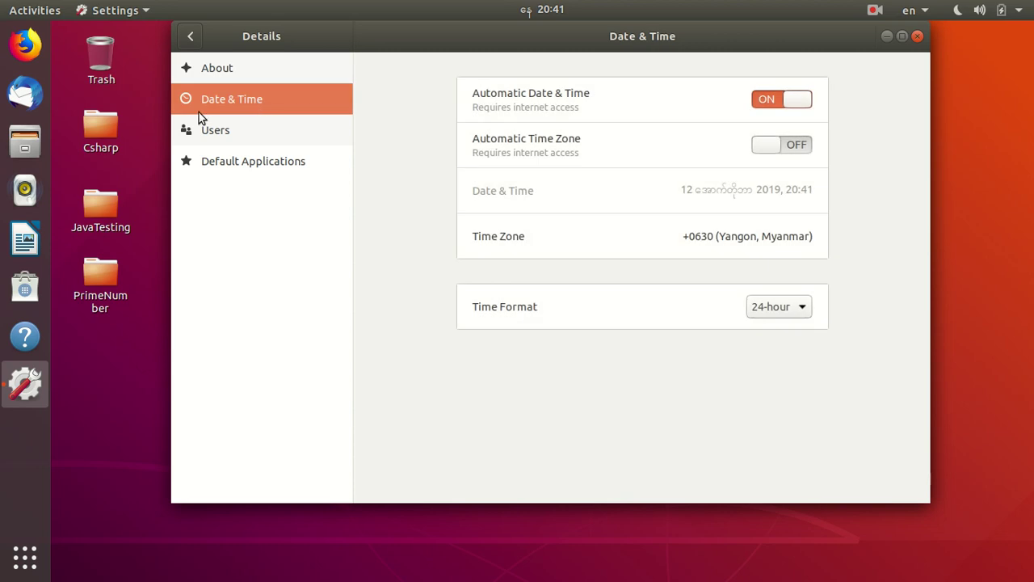
click(265, 139)
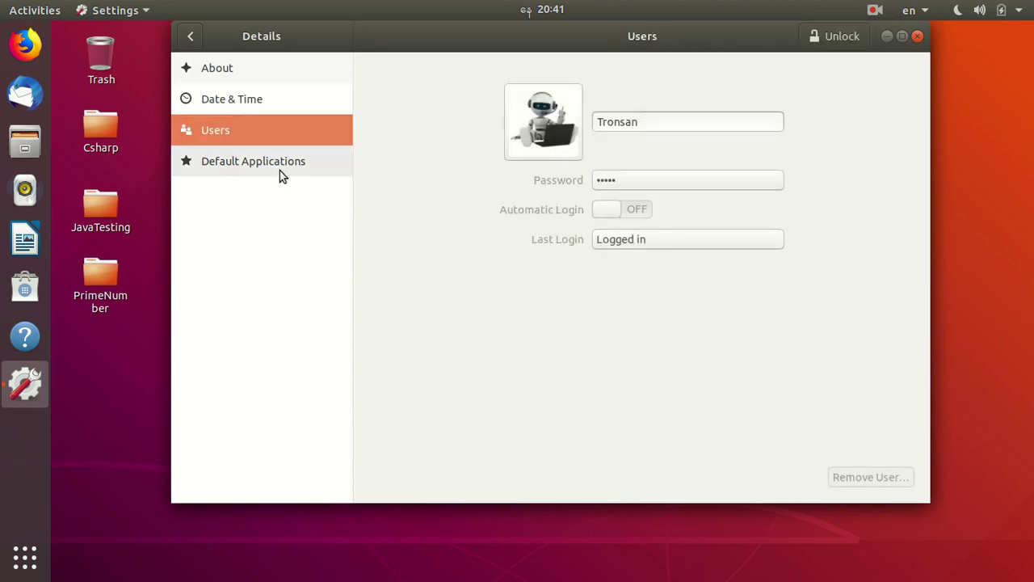
click(279, 165)
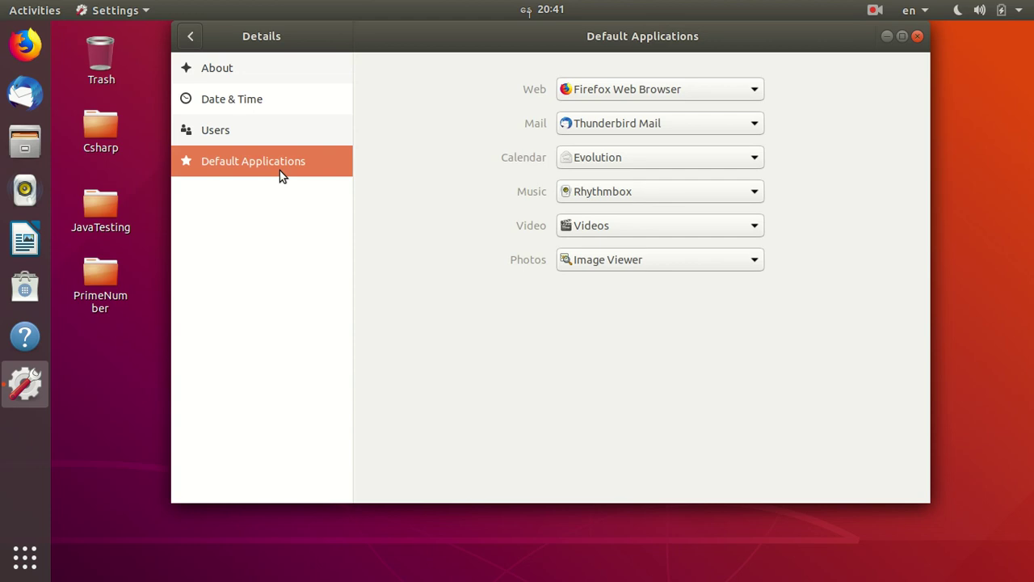
Show the search field of the main settings list and close the Settings window
click(191, 36)
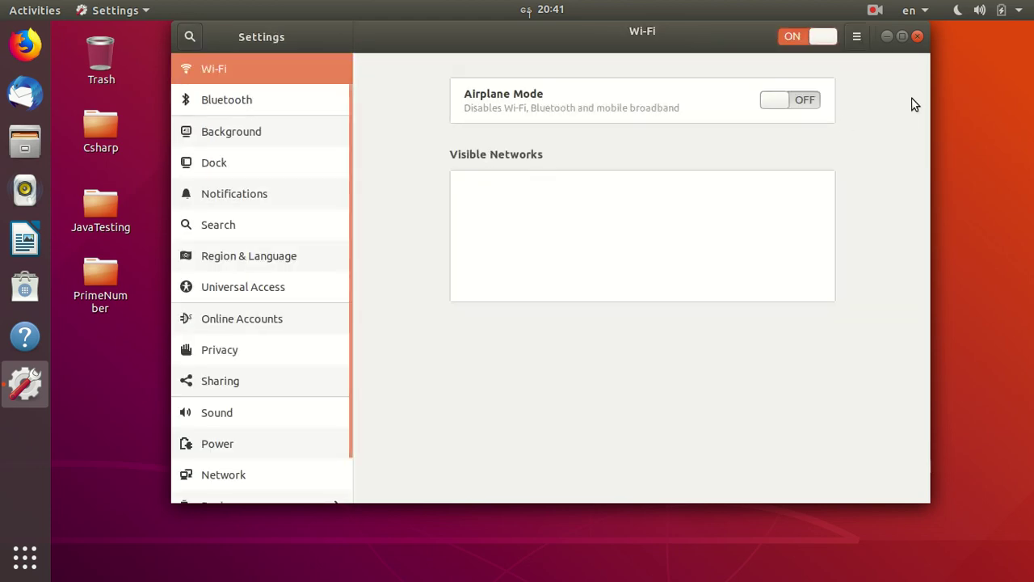
click(190, 37)
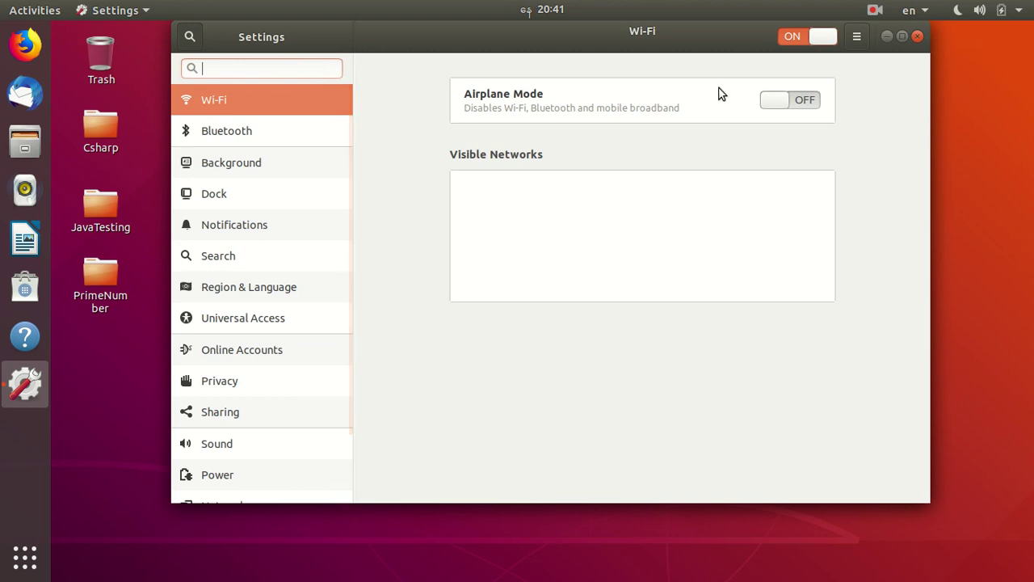
click(917, 37)
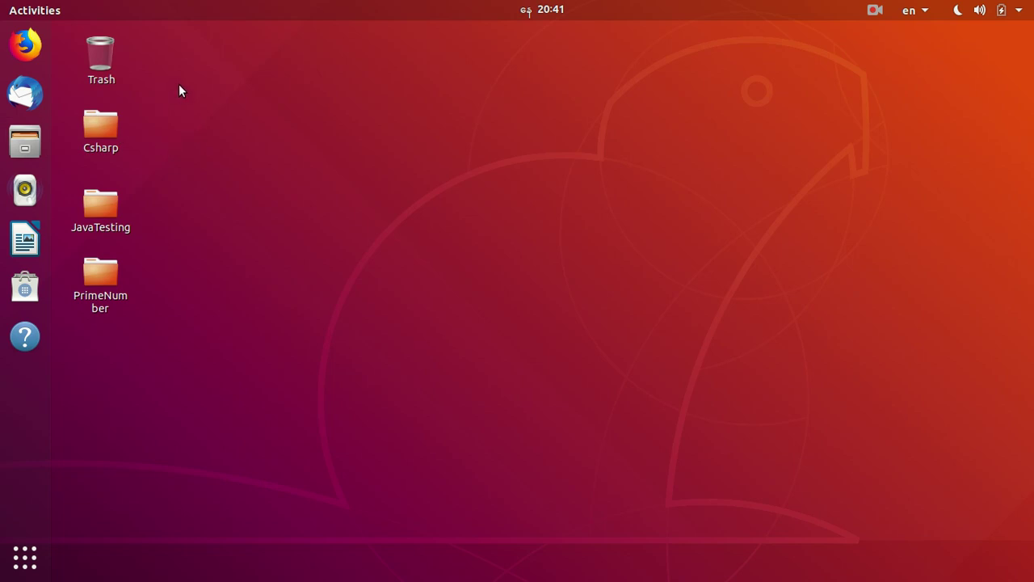
Open the Files app, view the Computer drive's root folders through Other Locations and return to Other Locations
click(25, 143)
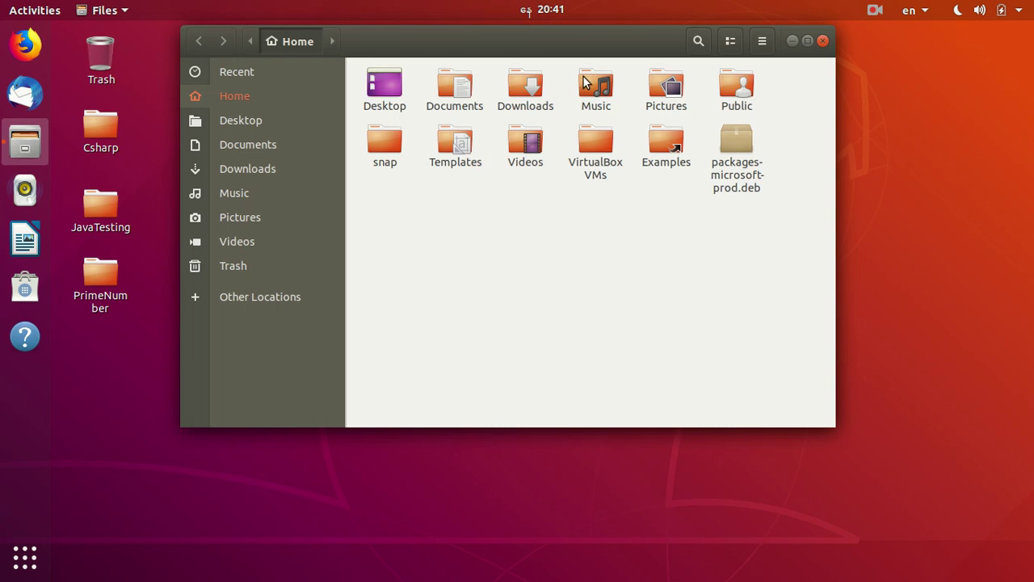
click(248, 298)
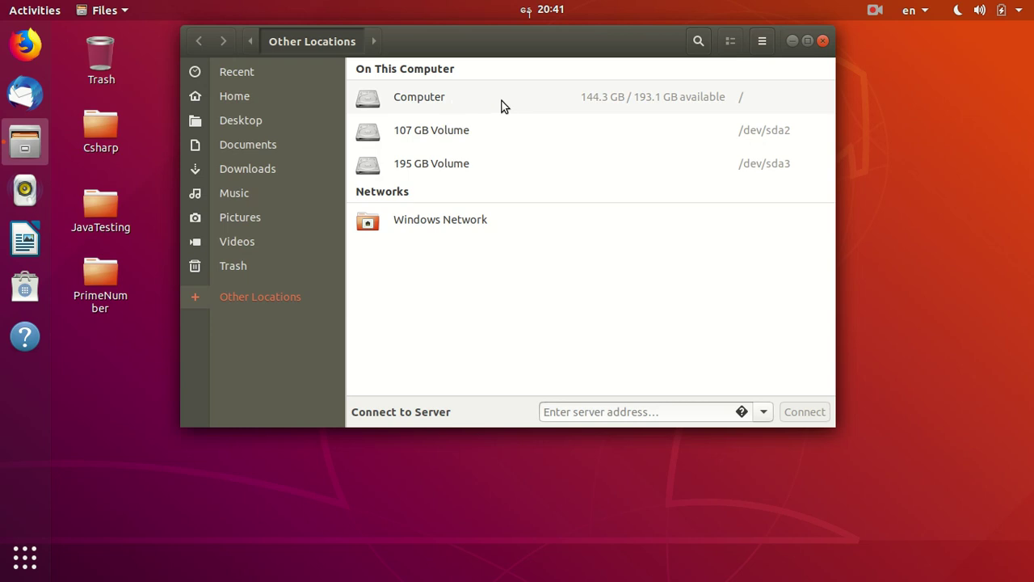
click(501, 105)
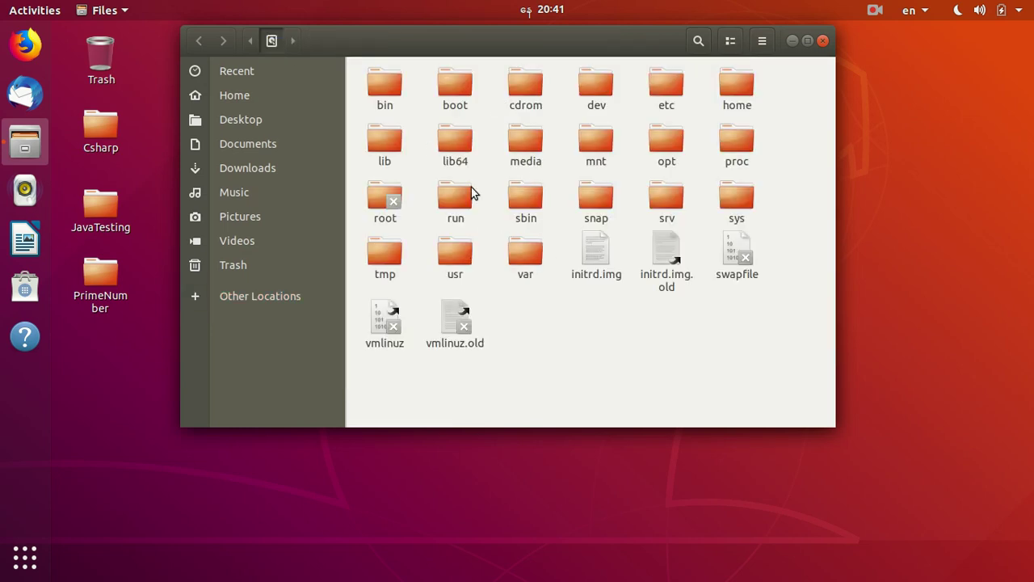
click(271, 299)
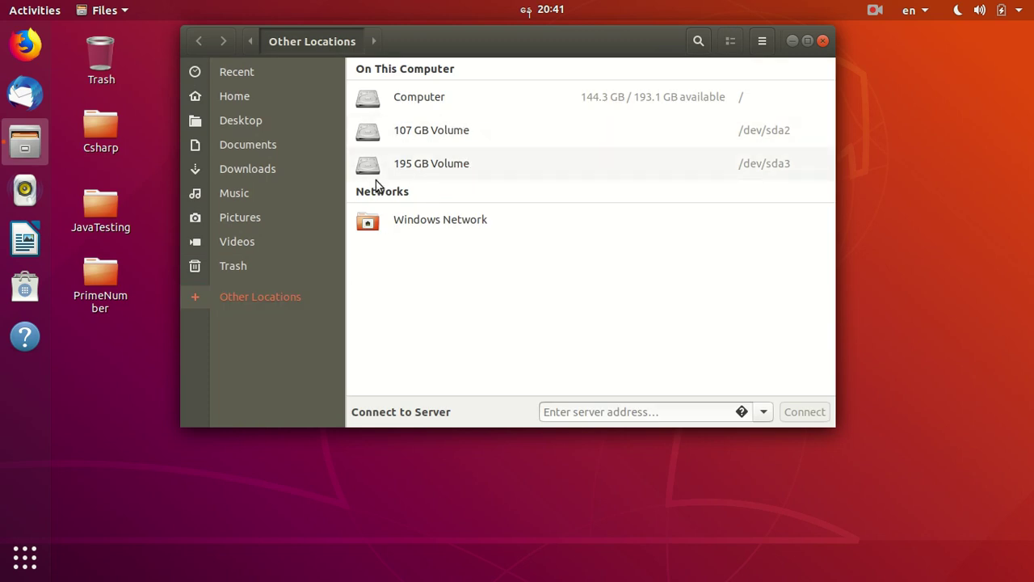
View the Trash, Videos, Pictures, Music, Downloads, Documents and Desktop folders one after another
click(251, 267)
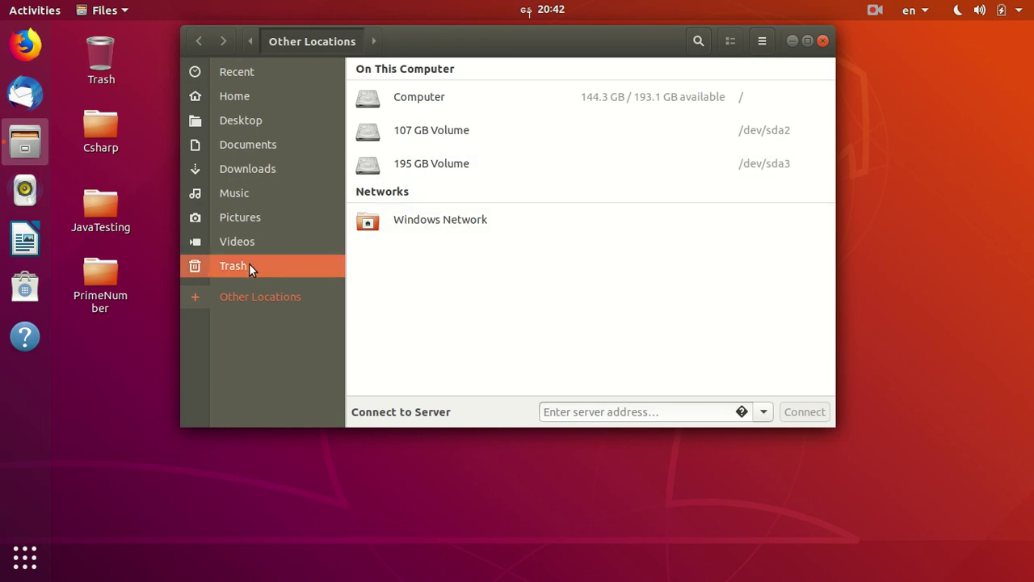
click(225, 244)
click(289, 216)
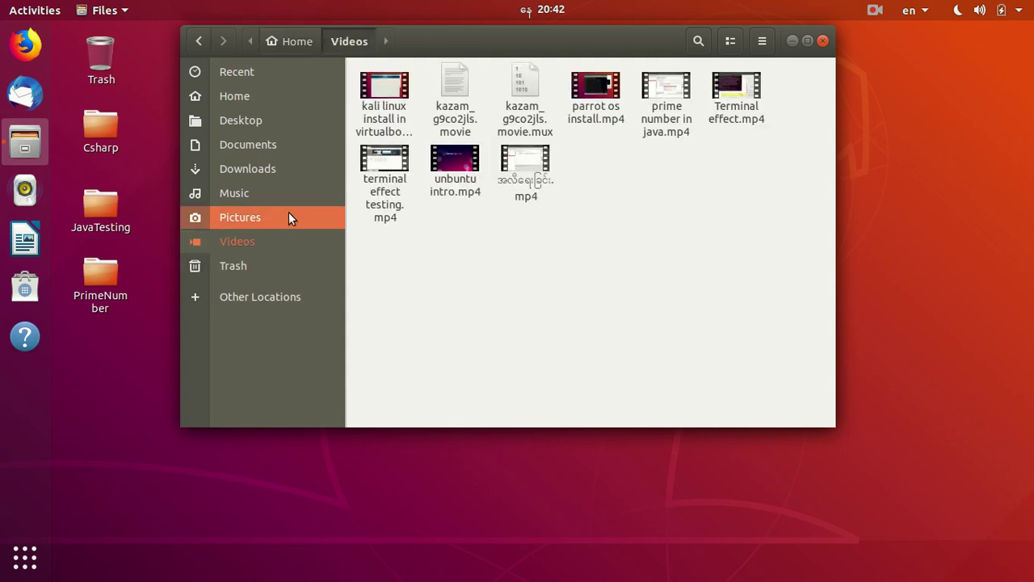
click(241, 193)
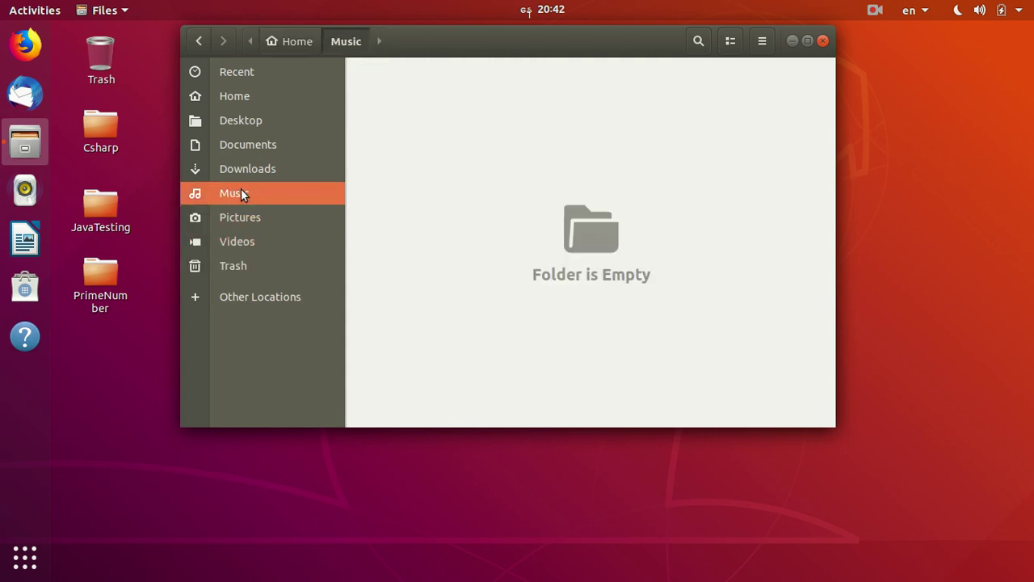
click(220, 173)
click(278, 145)
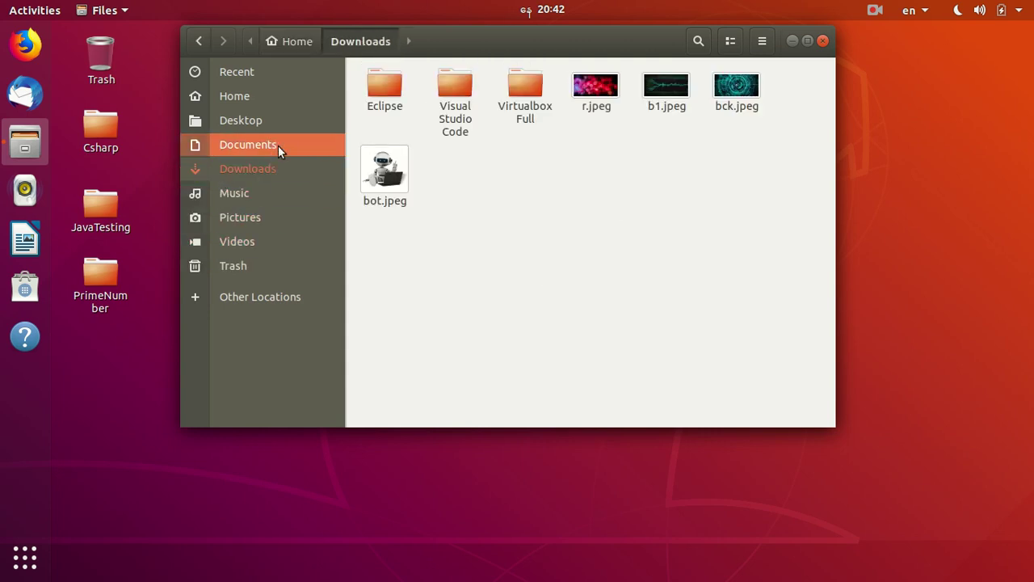
click(254, 123)
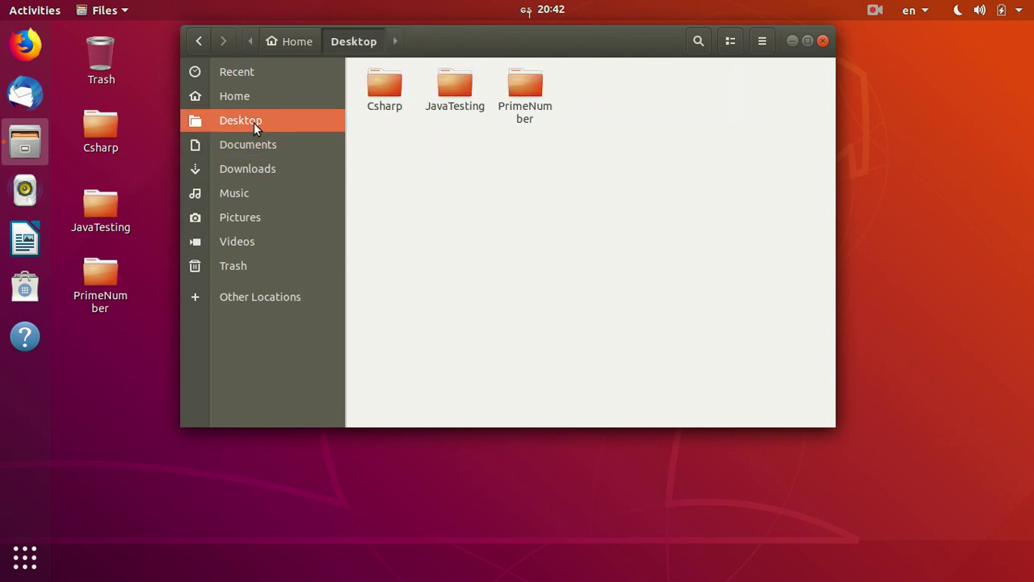
Move the Files window away from the desktop icons toward the middle of the desktop
drag(456, 37, 524, 35)
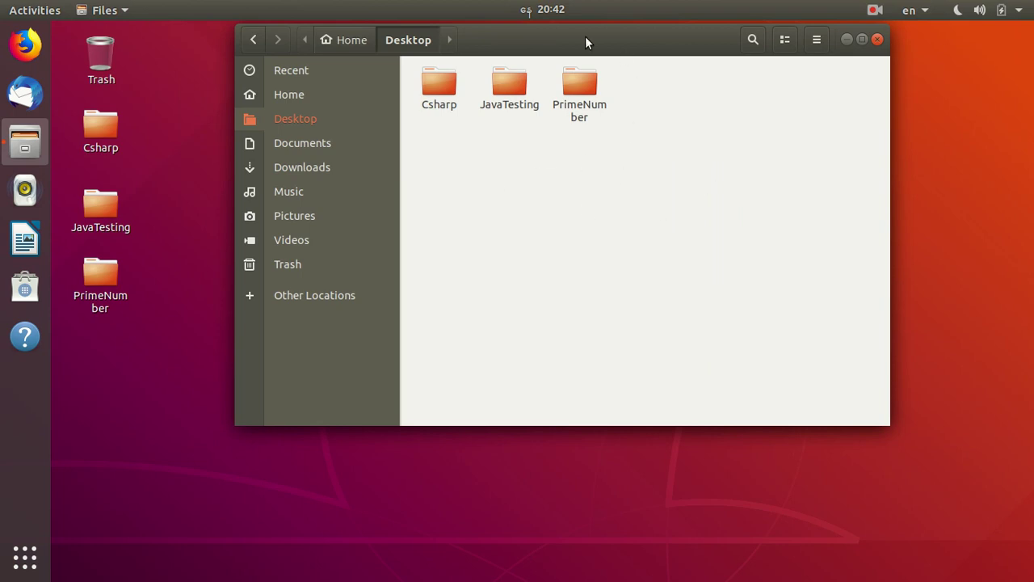
drag(585, 42, 581, 49)
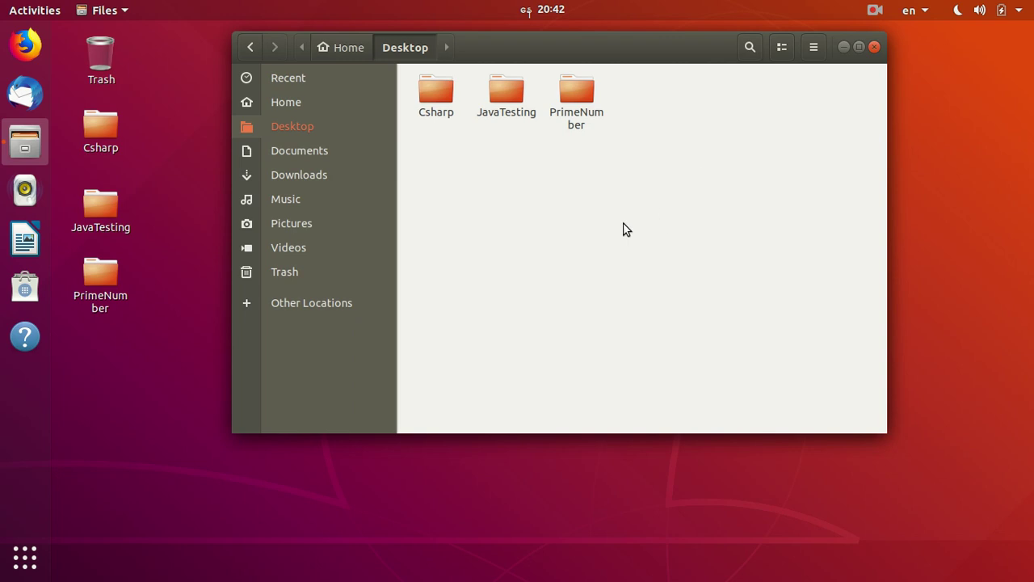
click(876, 12)
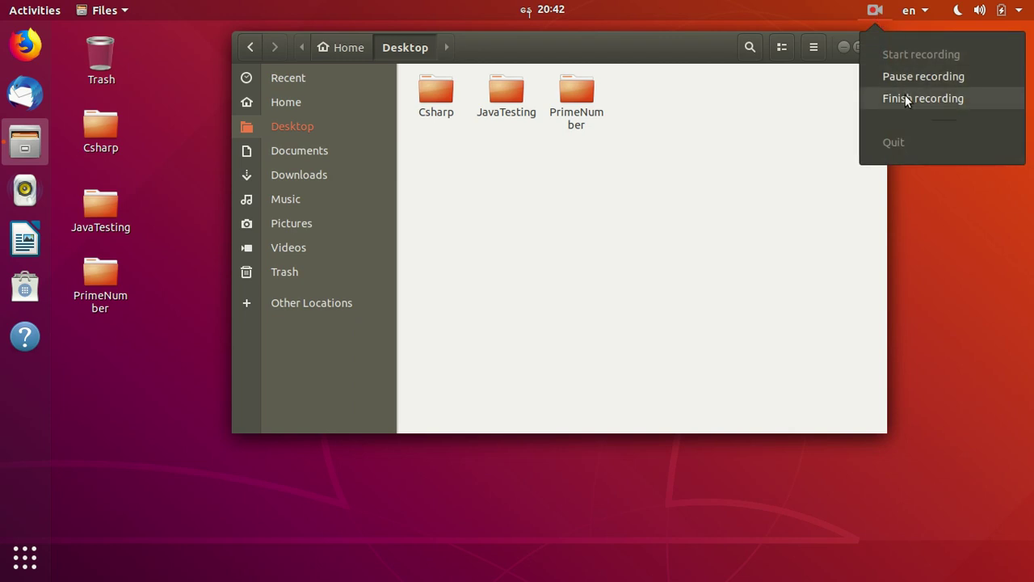